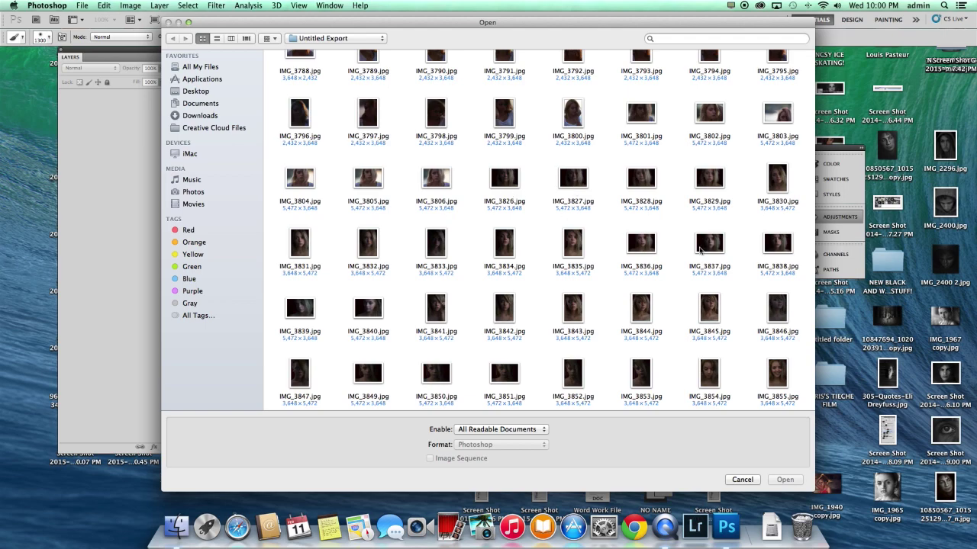
Open the portrait IMG_3837.jpg and duplicate the Background layer twice.
double_click(700, 250)
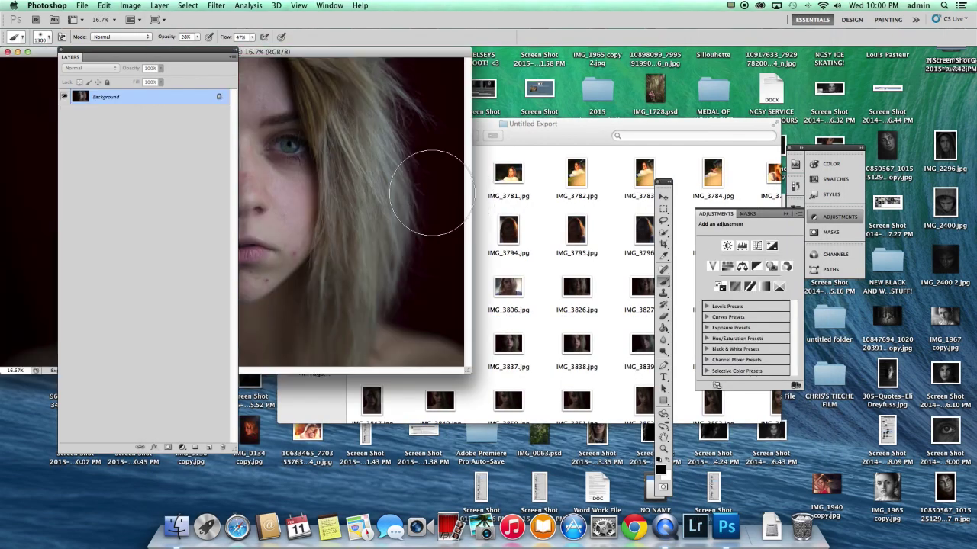
key(super+j)
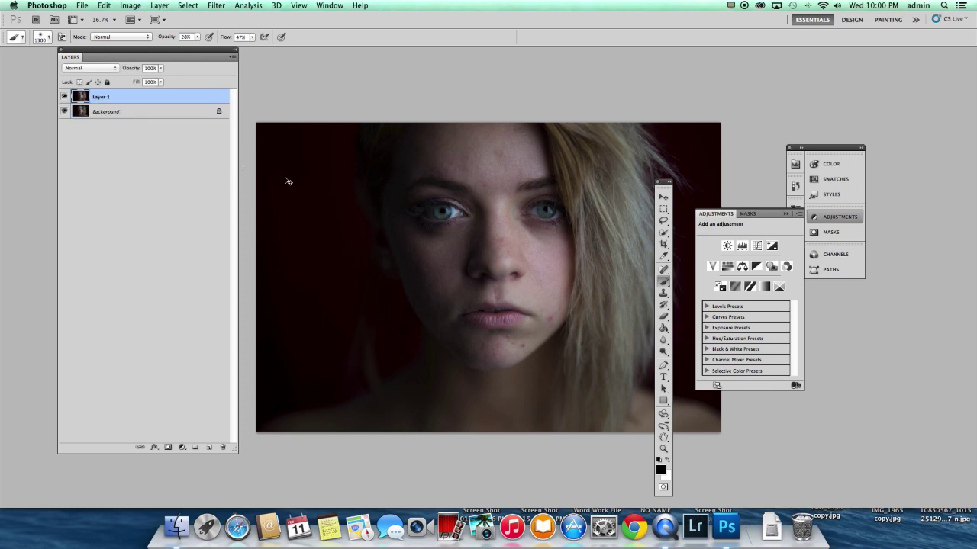
key(super+j)
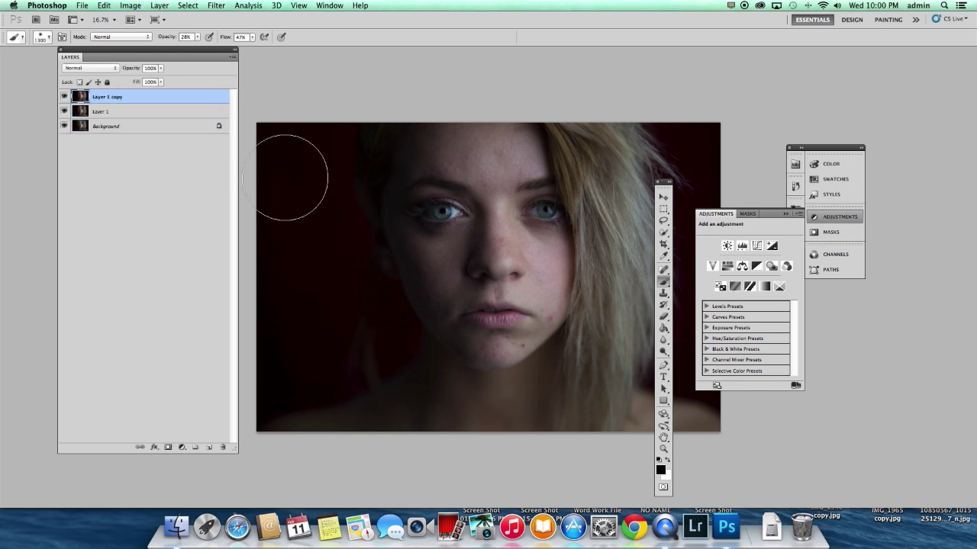
double_click(104, 97)
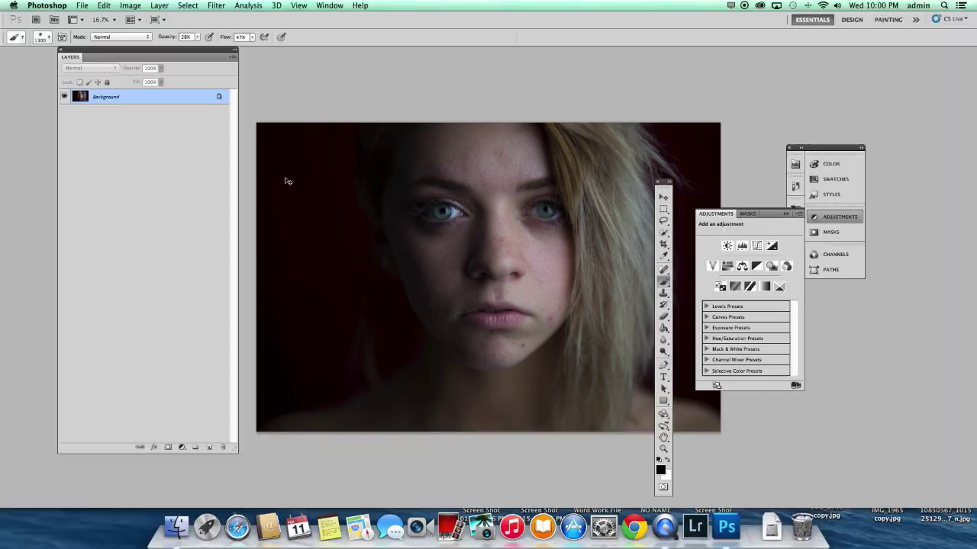
key(super+j)
key(super+j)
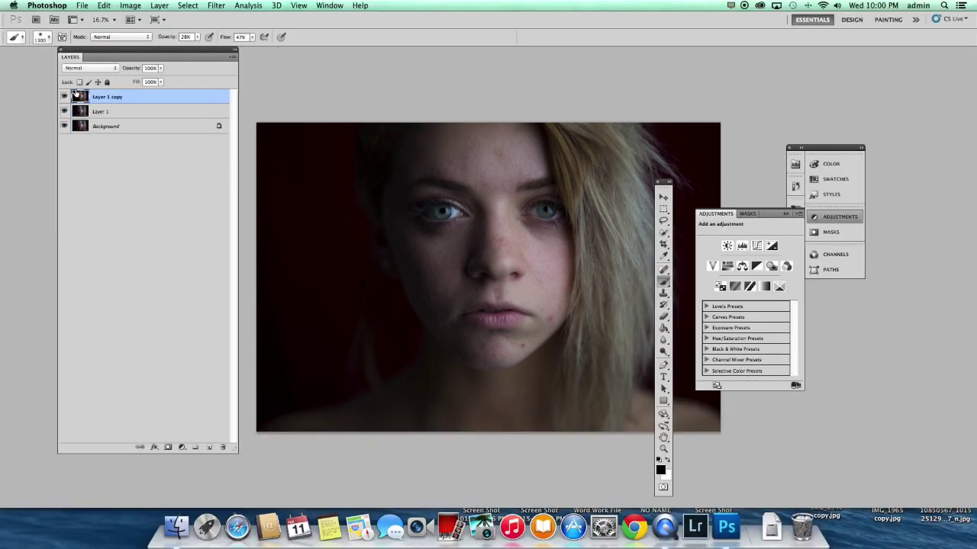
Rename the uppermost layer copy to TEXTURE and the copy beneath it to BLUR.
double_click(104, 96)
text(B)
key(Return)
double_click(97, 112)
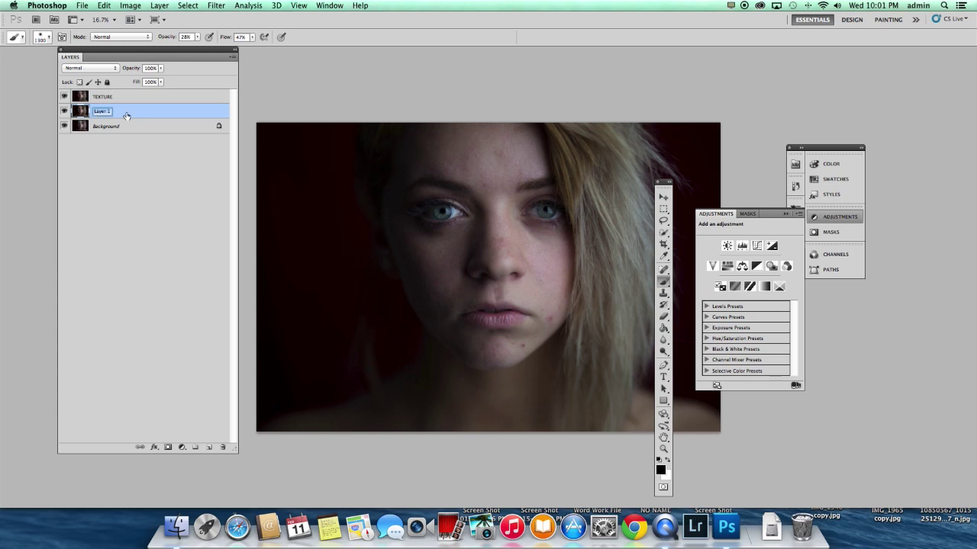
text(BLUR)
key(Return)
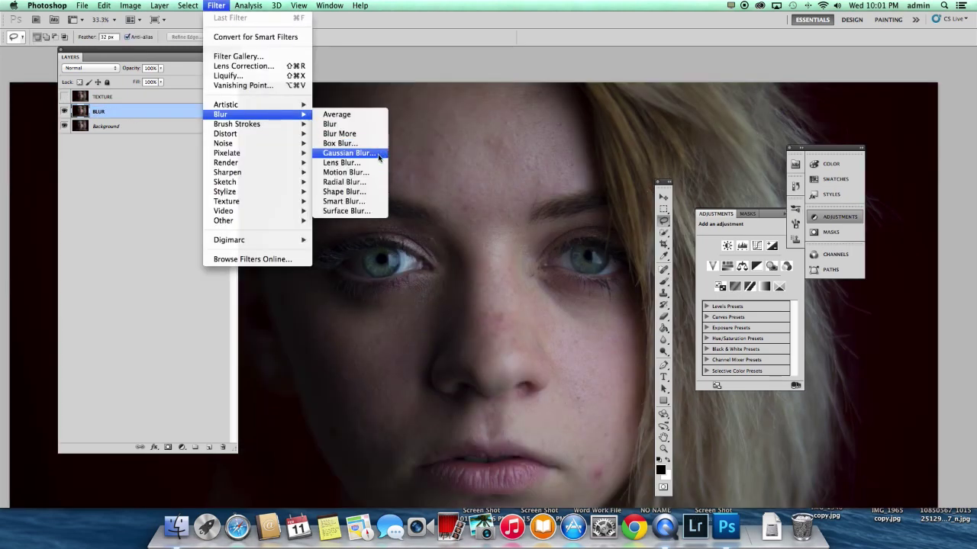
Apply a Gaussian Blur with a 6.6 pixel radius to the BLUR layer.
click(379, 156)
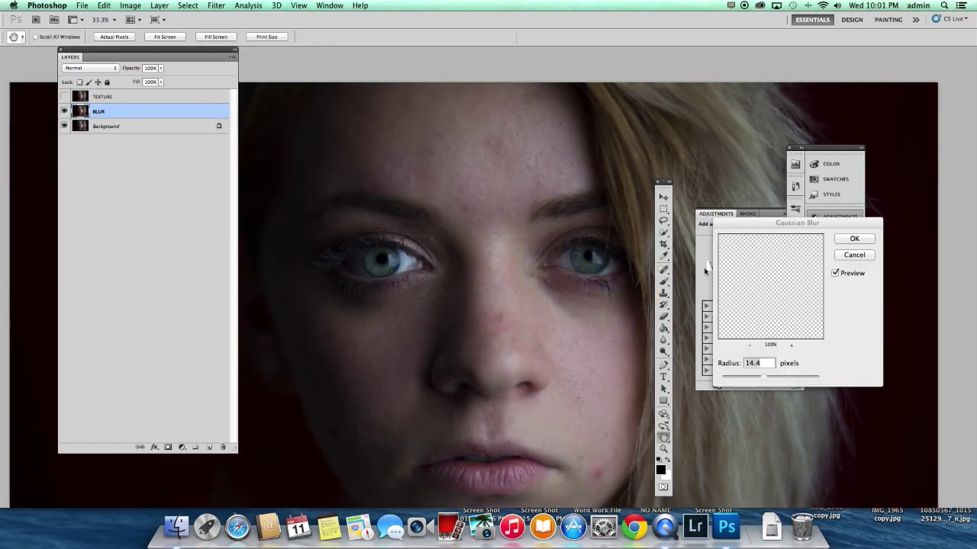
drag(766, 379, 752, 380)
key(Return)
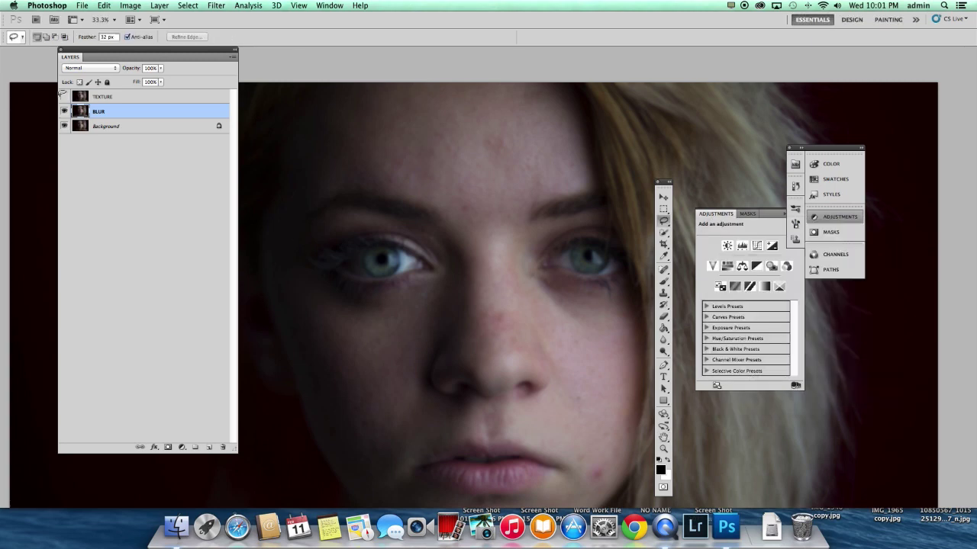
Apply the BLUR layer to TEXTURE using Apply Image with Subtract, scale 2 and offset 128, and set TEXTURE's blend mode to Linear Light.
click(92, 98)
click(130, 6)
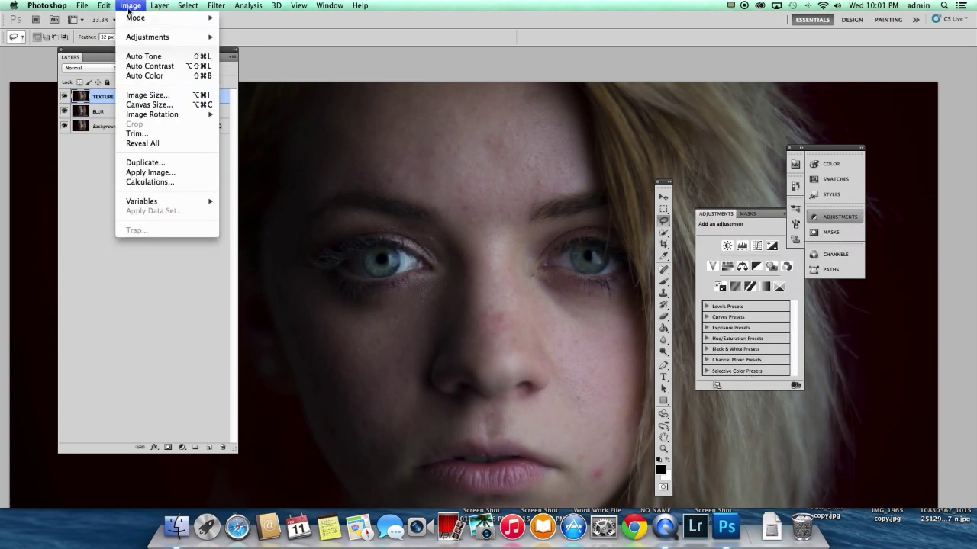
click(159, 174)
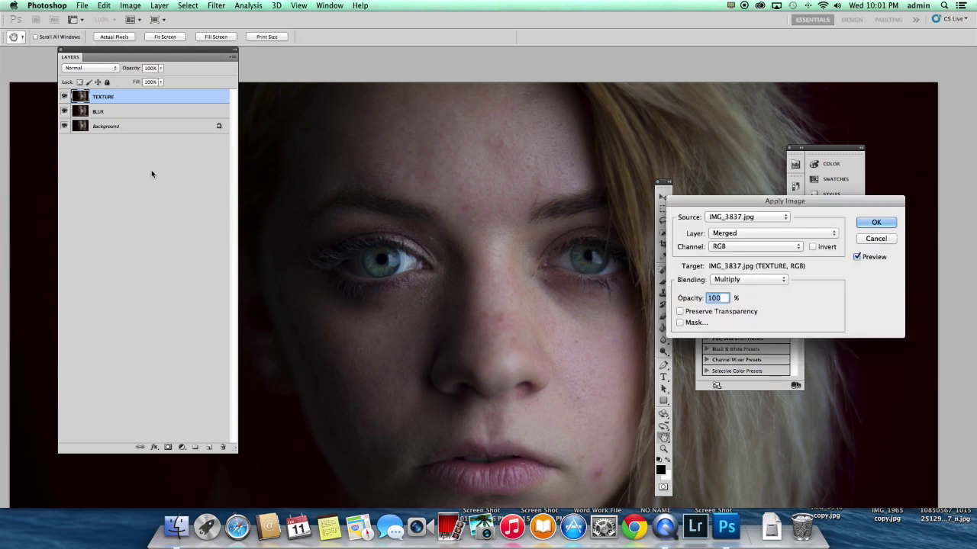
click(735, 280)
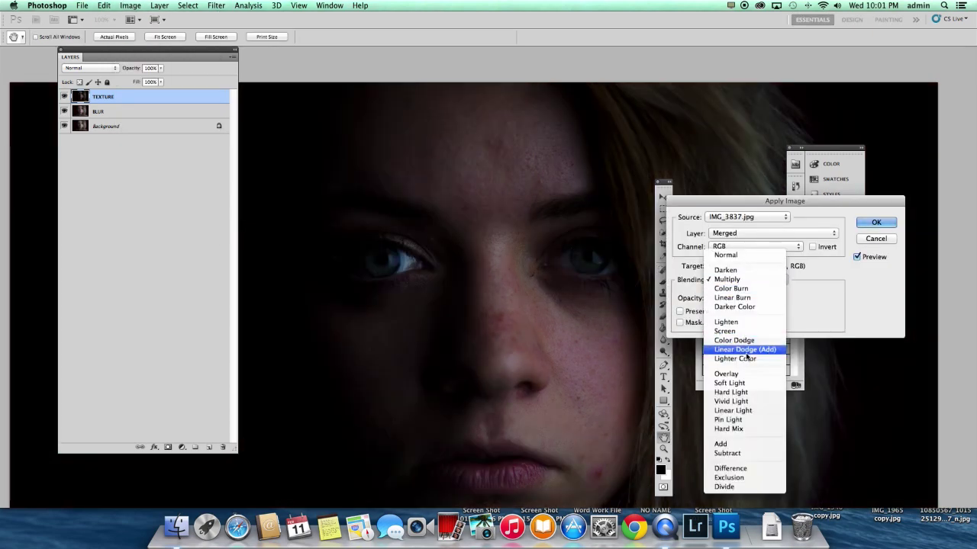
click(753, 453)
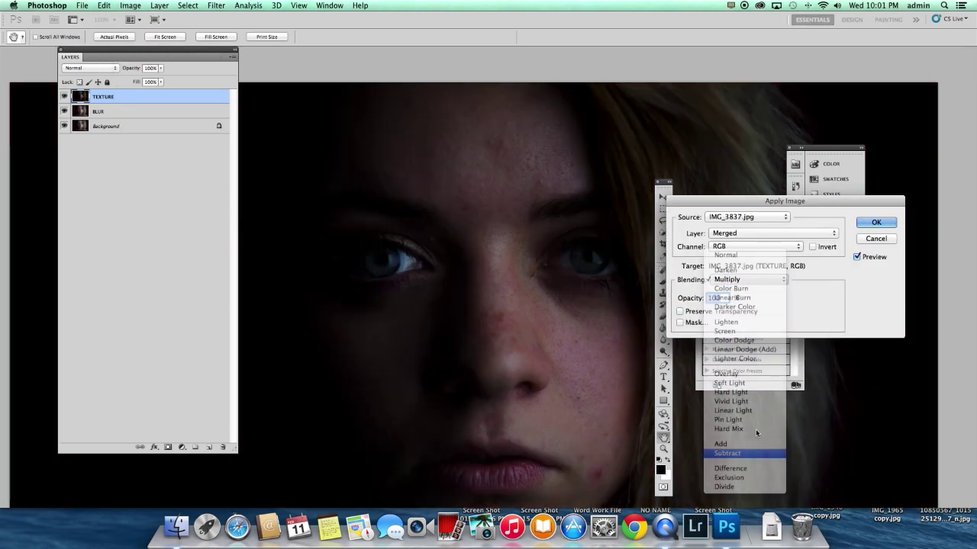
click(744, 233)
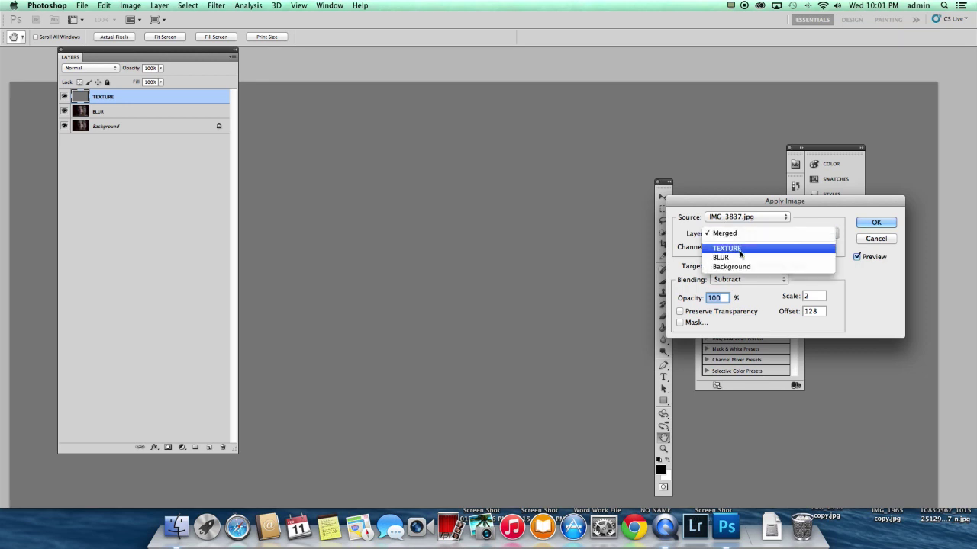
click(755, 257)
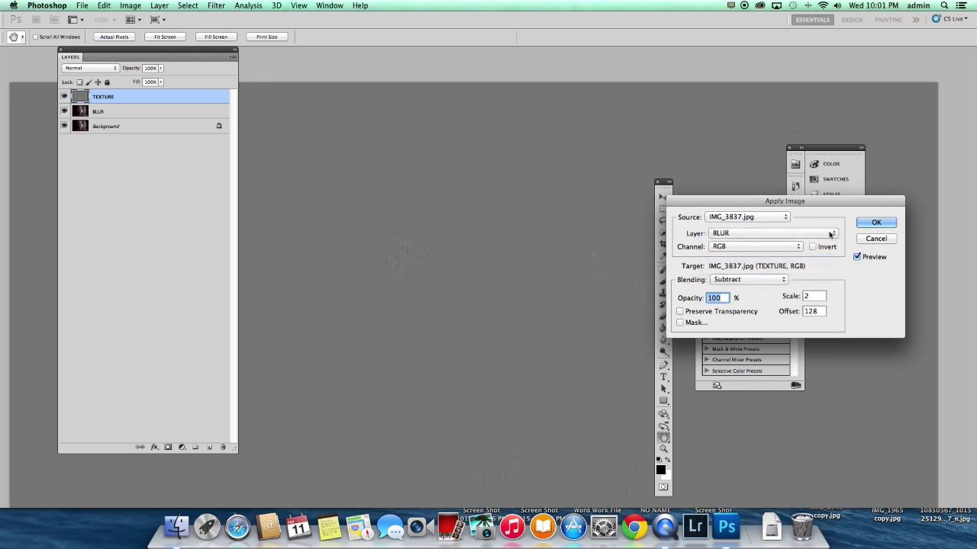
click(875, 222)
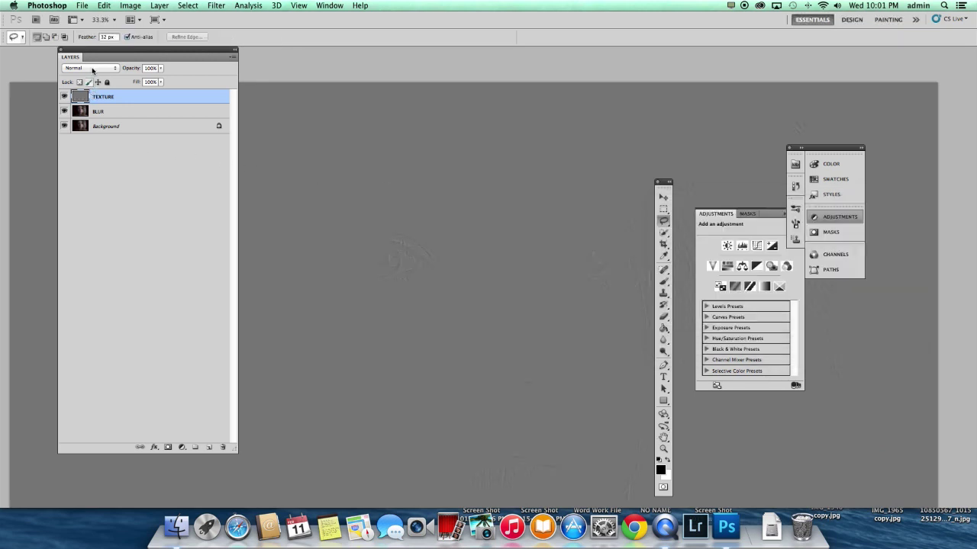
click(90, 68)
click(91, 192)
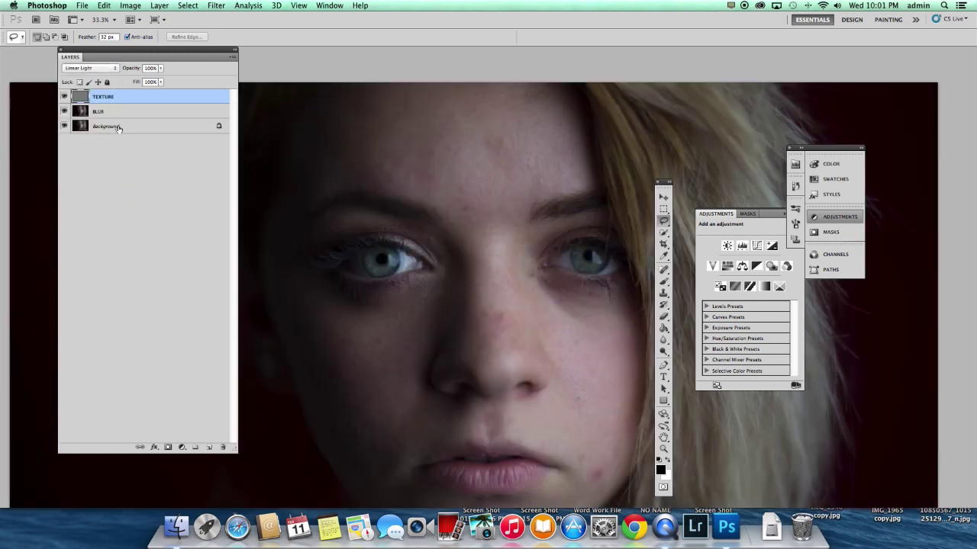
Group the BLUR and TEXTURE layers together.
click(98, 113)
key(super+minus)
shift+click(111, 99)
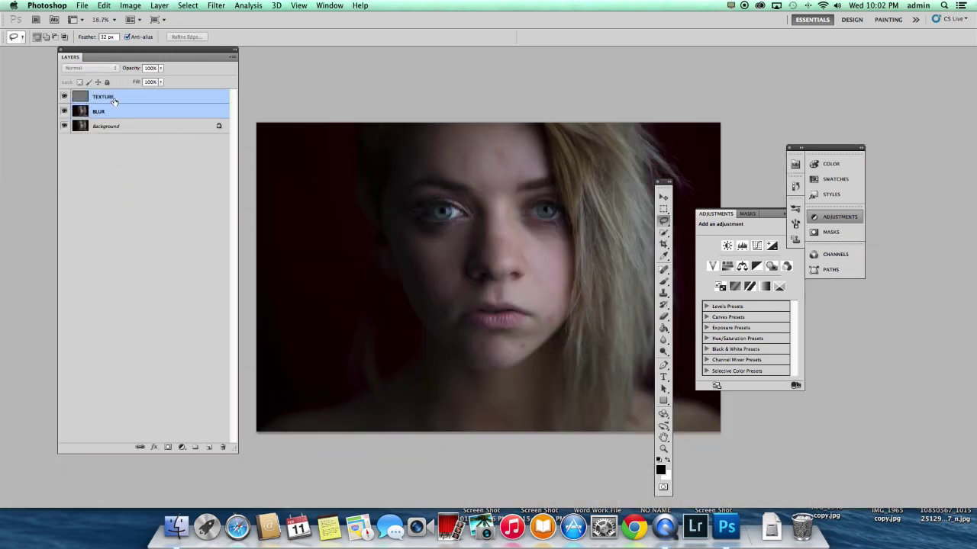
key(super+g)
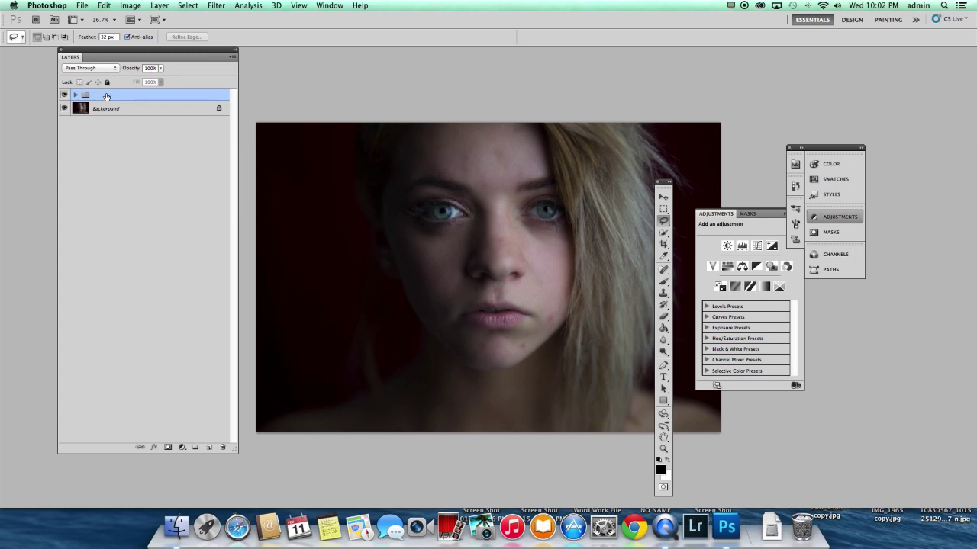
Lasso the shadowed side of the forehead on the BLUR layer, smooth it with a stronger Gaussian Blur, and deselect.
mouse_move(309, 122)
mouse_down()
mouse_move(277, 148)
mouse_move(262, 222)
mouse_up()
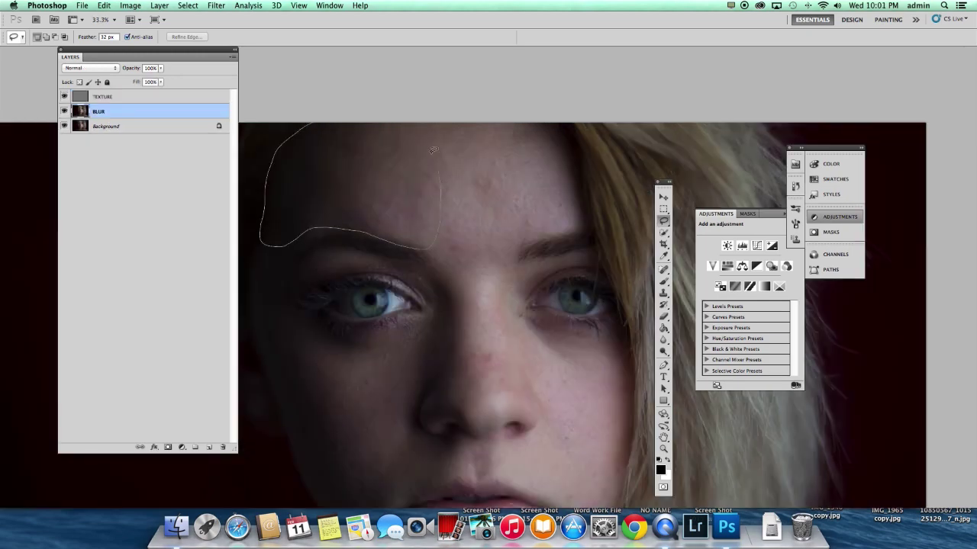
drag(371, 109, 382, 109)
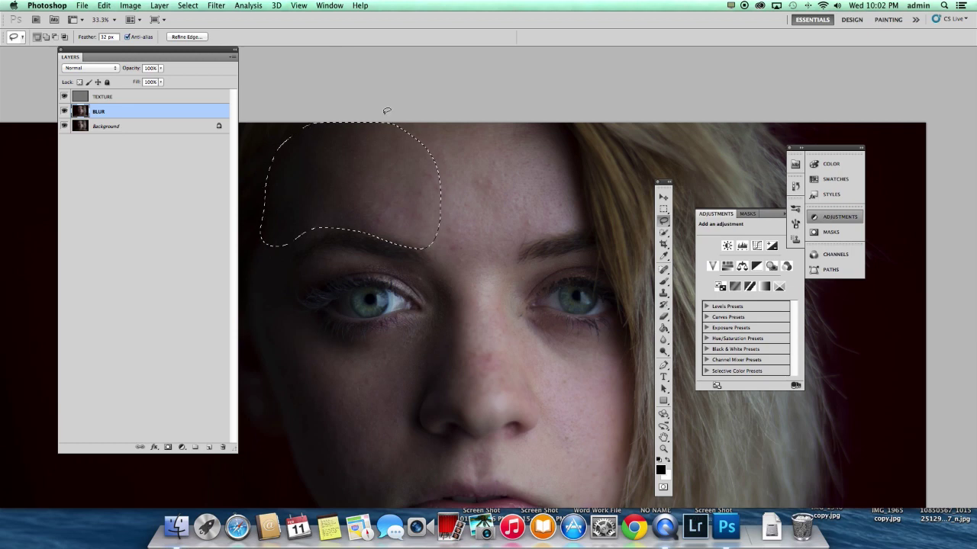
click(216, 5)
mouse_move(221, 114)
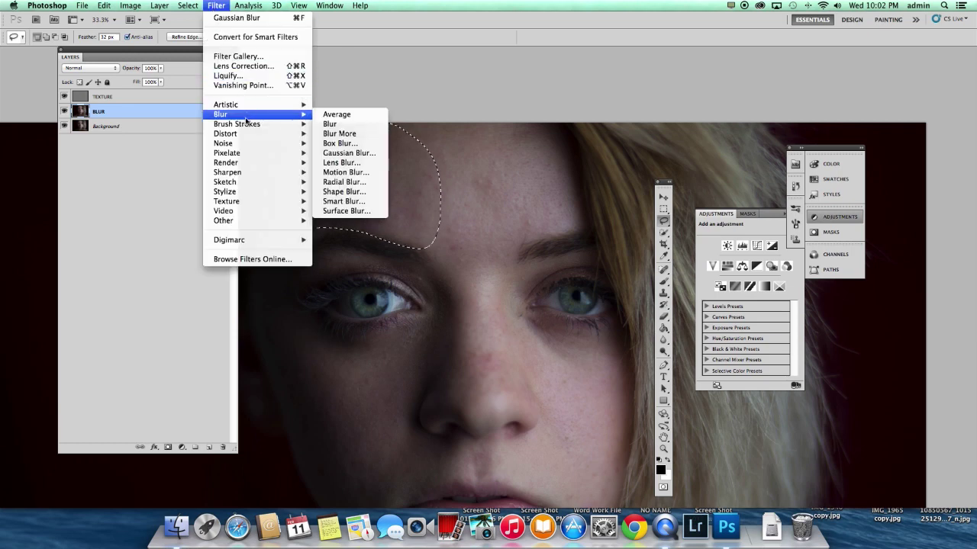
click(345, 152)
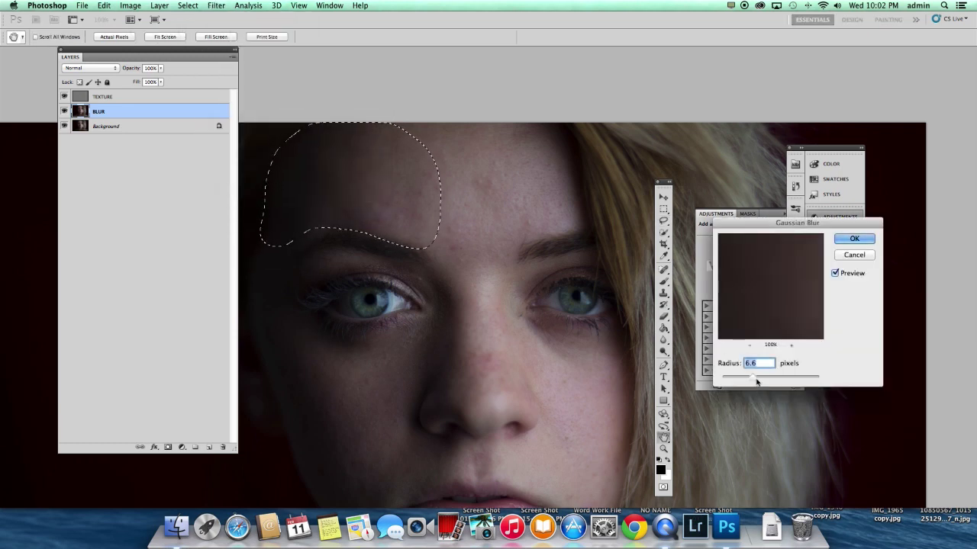
drag(753, 379, 763, 379)
key(Return)
key(l)
key(super+d)
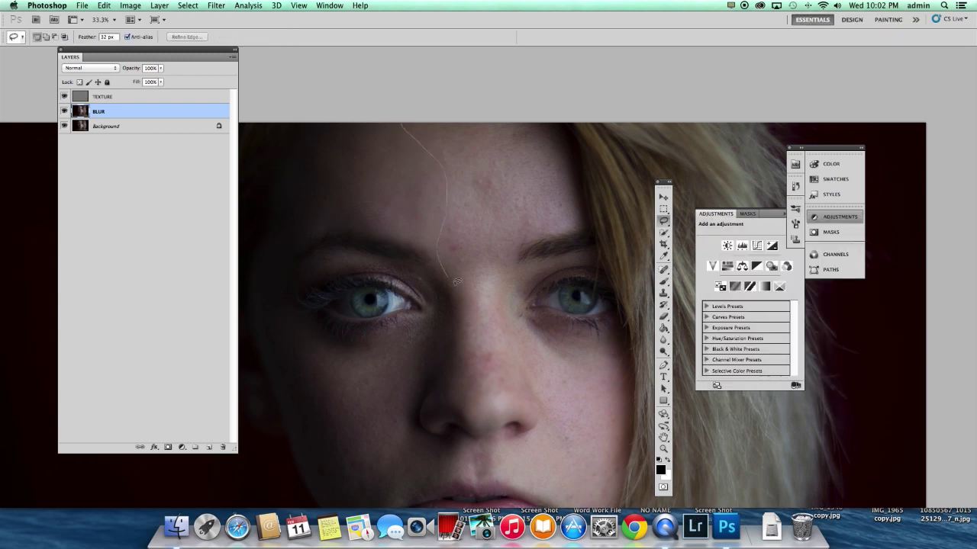
Lasso the rest of the forehead and the nose area on the BLUR layer, repeating the last Gaussian Blur on each selection.
drag(556, 242, 543, 121)
key(super+f)
key(super+d)
drag(508, 223, 456, 177)
drag(409, 238, 387, 315)
drag(463, 306, 453, 268)
key(super+f)
key(super+d)
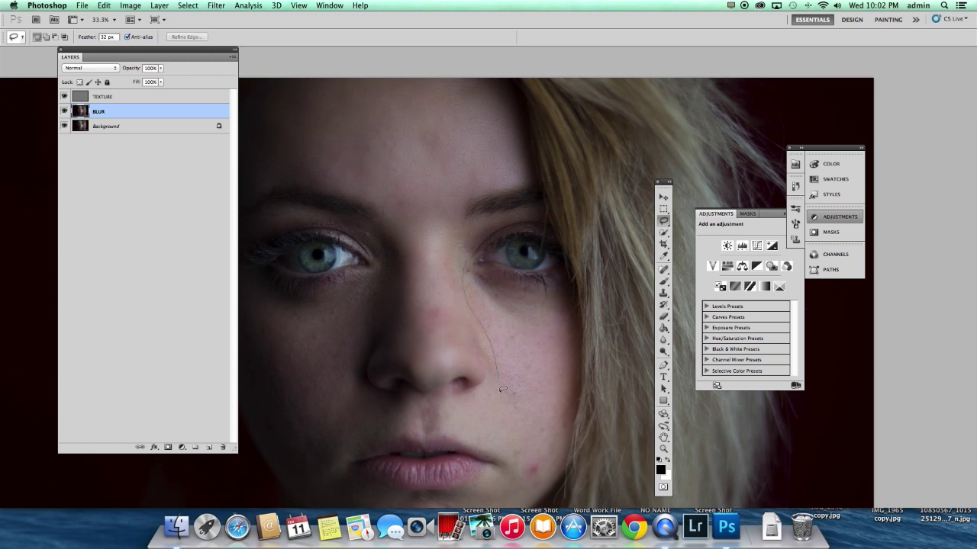
Smooth both cheeks on the BLUR layer by lassoing each area and repeating the last Gaussian Blur.
key(super+f)
mouse_move(517, 292)
mouse_down()
mouse_move(488, 273)
mouse_move(512, 225)
mouse_up()
key(super+d)
drag(390, 232, 439, 232)
mouse_move(277, 186)
mouse_down()
mouse_move(315, 334)
mouse_move(350, 402)
mouse_move(420, 359)
mouse_move(417, 298)
mouse_move(435, 264)
mouse_move(423, 217)
mouse_up()
key(super+f)
key(super+d)
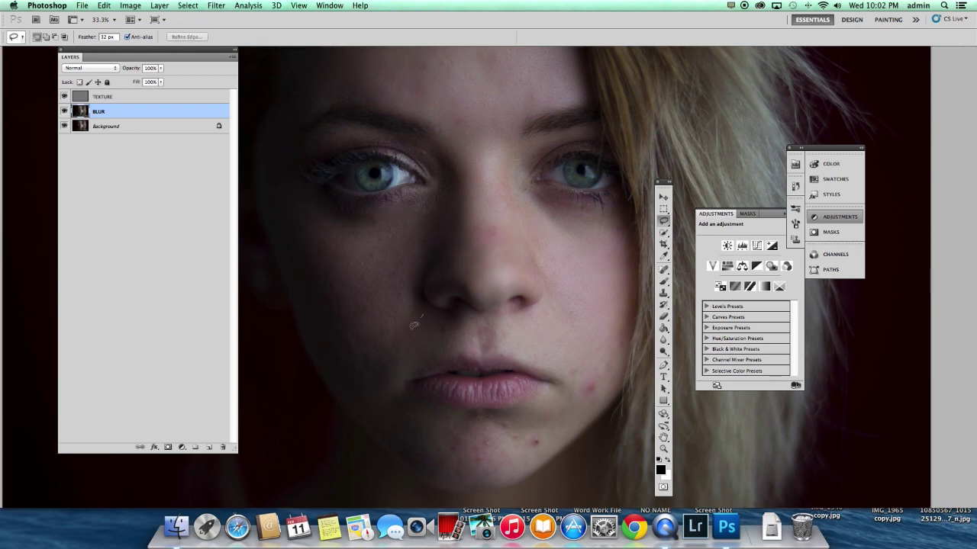
Lasso the chin and the skin around the mouth on the BLUR layer, repeat the Gaussian Blur, and clear the selection.
mouse_move(414, 325)
mouse_down()
mouse_move(383, 408)
mouse_move(406, 449)
mouse_move(429, 476)
mouse_move(517, 473)
mouse_up()
key(super+f)
mouse_move(518, 412)
mouse_down()
mouse_move(453, 399)
mouse_move(468, 405)
mouse_up()
key(super+d)
key(super+d)
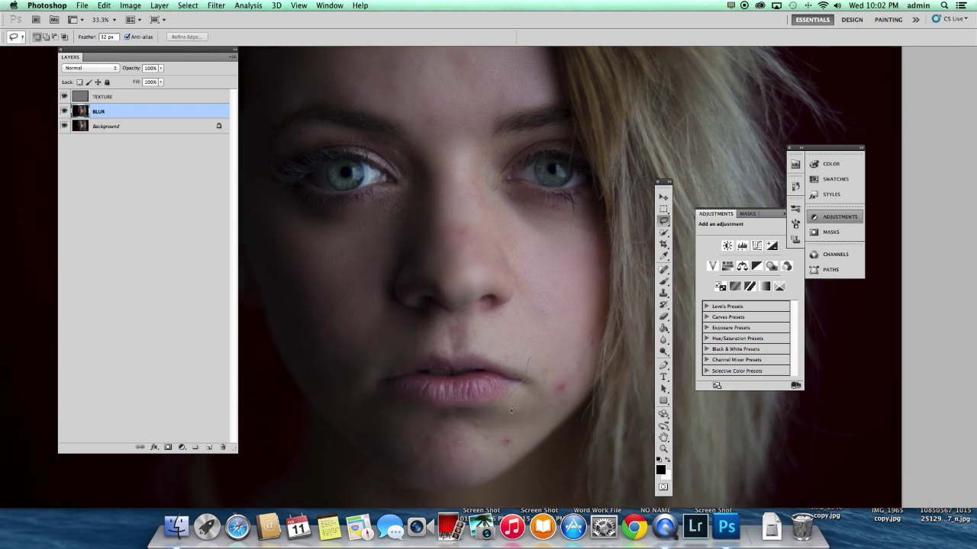
drag(566, 353, 569, 358)
key(super+d)
Rename the layer group to FQ and lower its opacity to 63%.
key(super+minus)
key(super+minus)
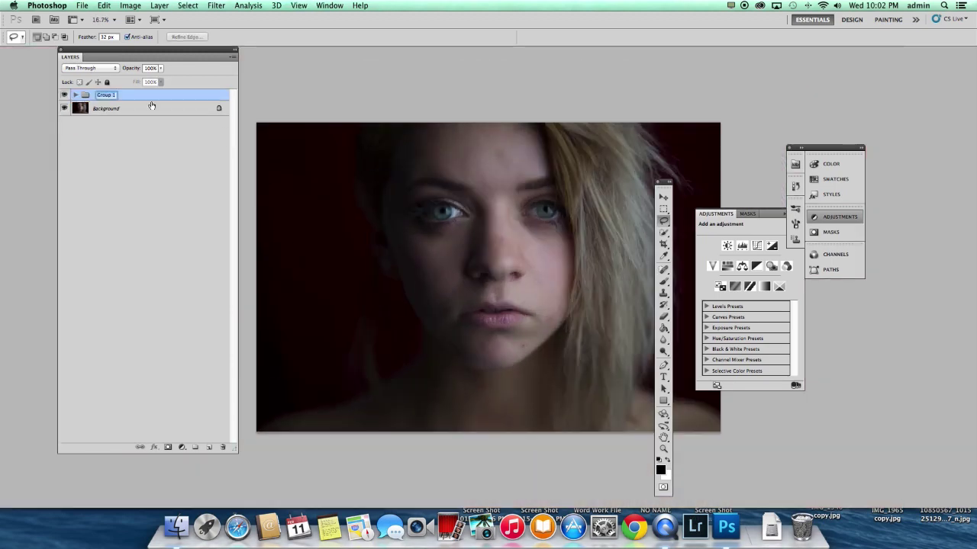
text(F)
text(FQ)
key(Return)
click(160, 69)
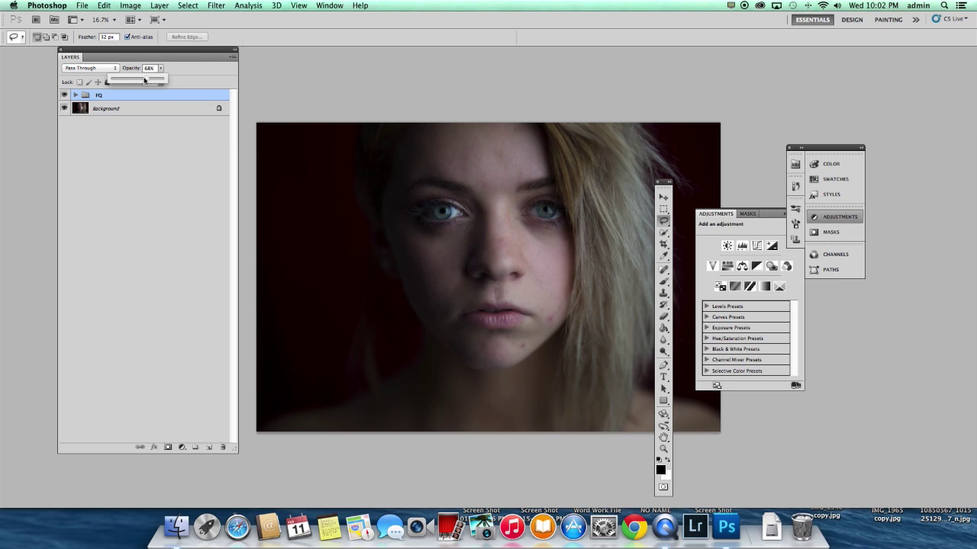
click(129, 97)
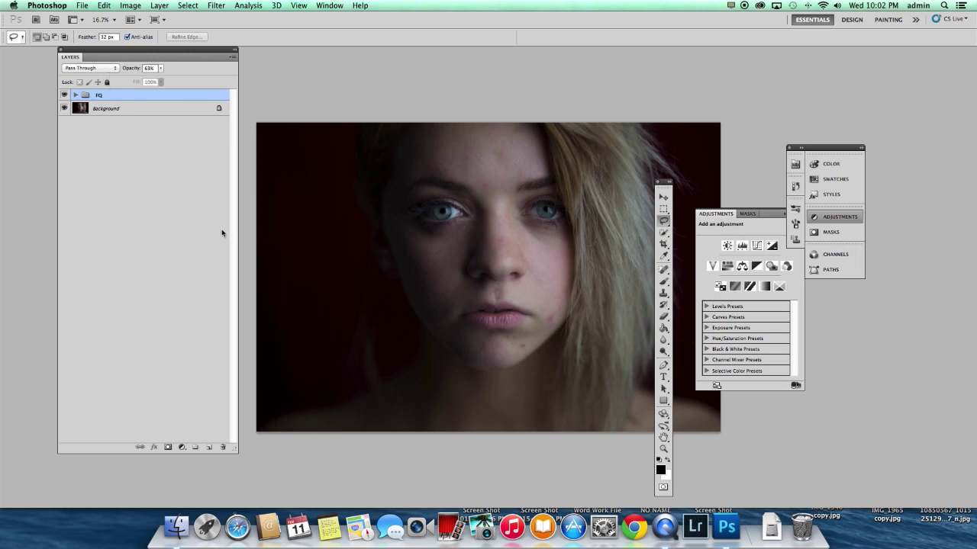
Add a new layer above the FQ group and stamp a merged copy of the visible image onto it.
click(210, 445)
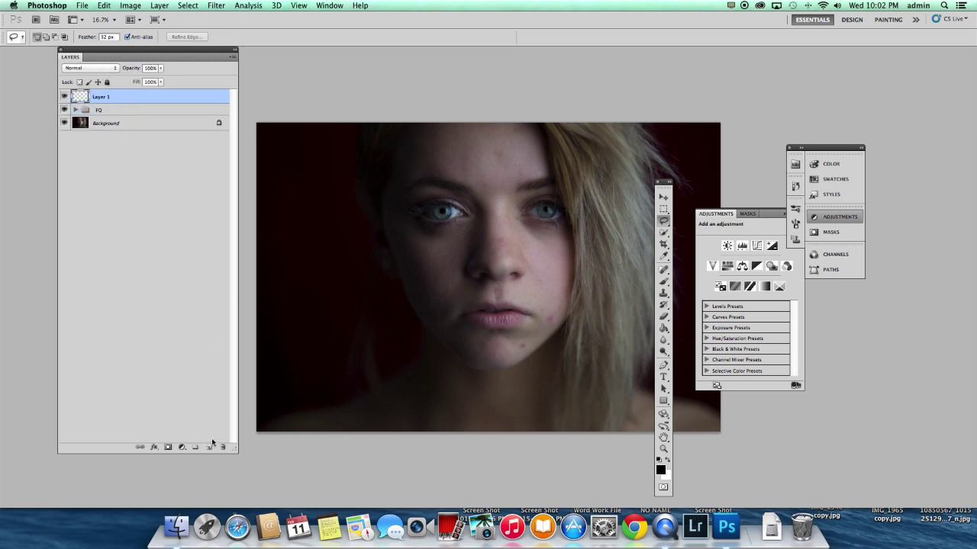
drag(436, 261, 424, 265)
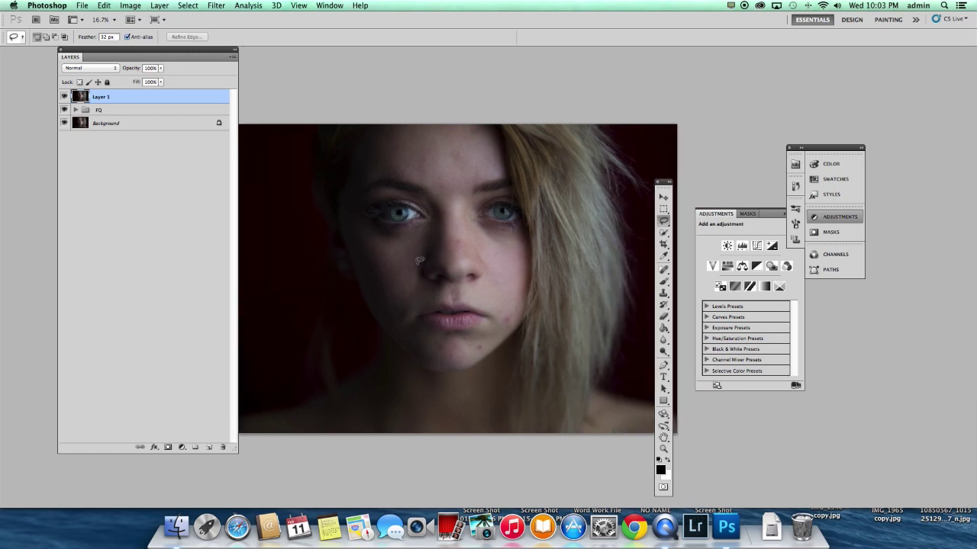
Heal the blemishes on the chin with the Spot Healing Brush in a zoomed-in full-screen view.
key(f)
key(super+plus)
key(super+plus)
key(super+plus)
key(j)
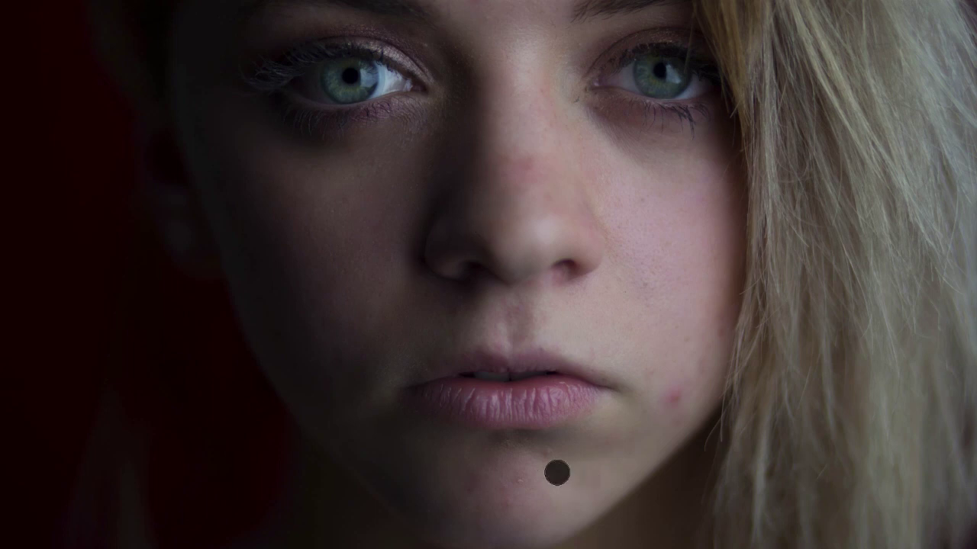
drag(560, 489, 547, 488)
click(583, 477)
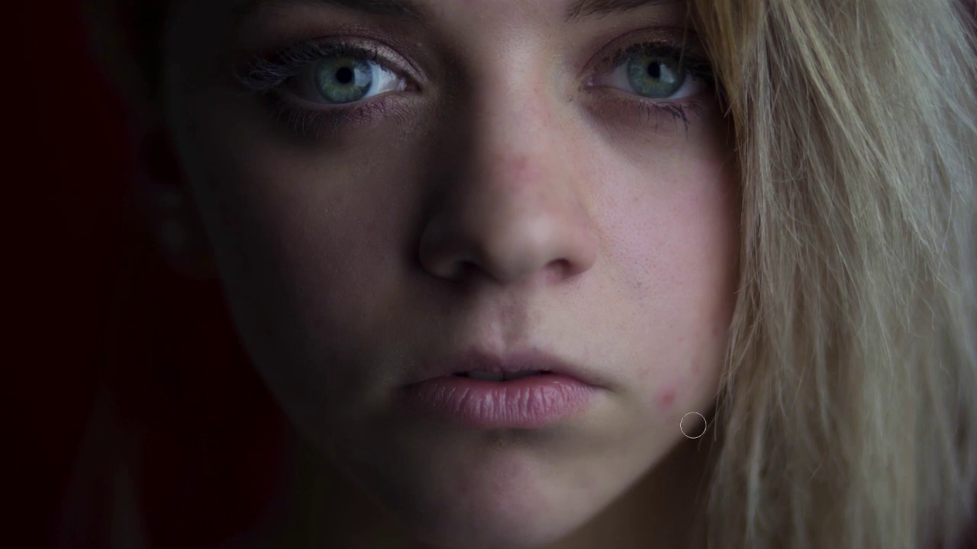
Heal the red blemish beside the mouth and the small spots on the lighter cheek.
click(674, 399)
click(644, 377)
click(691, 367)
click(684, 339)
click(710, 331)
click(639, 206)
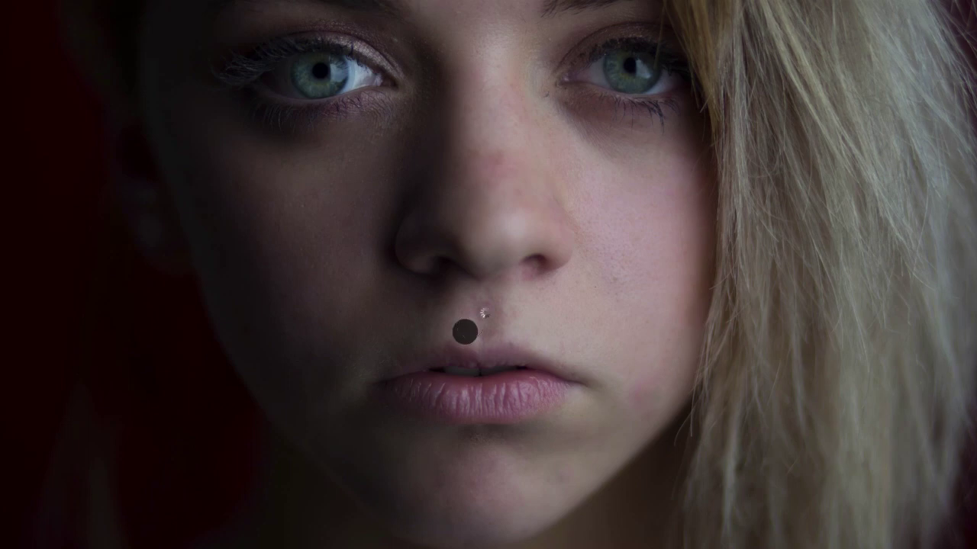
Heal the skin just above the upper lip with the Spot Healing Brush.
drag(529, 344, 528, 353)
key(ctrl+minus)
key(ctrl+minus)
key(ctrl+minus)
key(ctrl+minus)
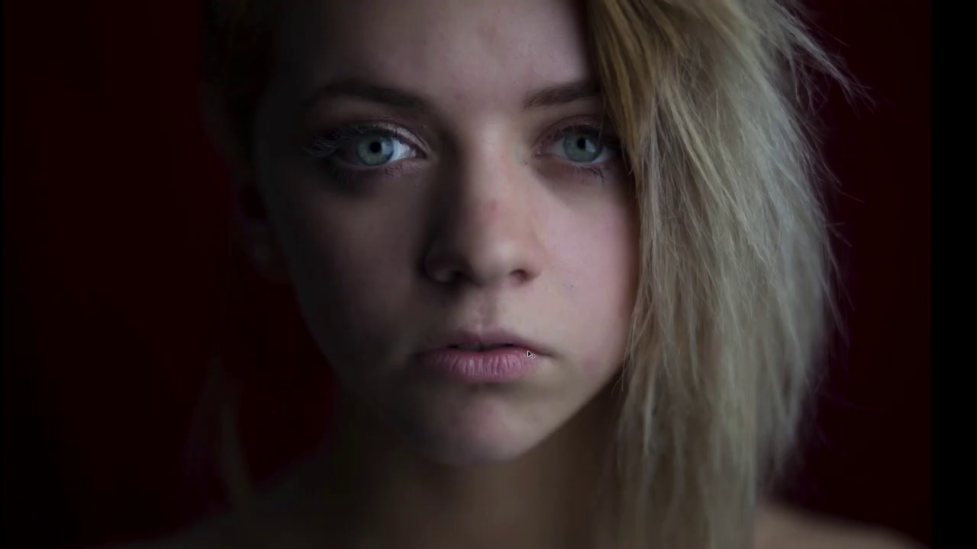
scroll(528, 352, up, 1)
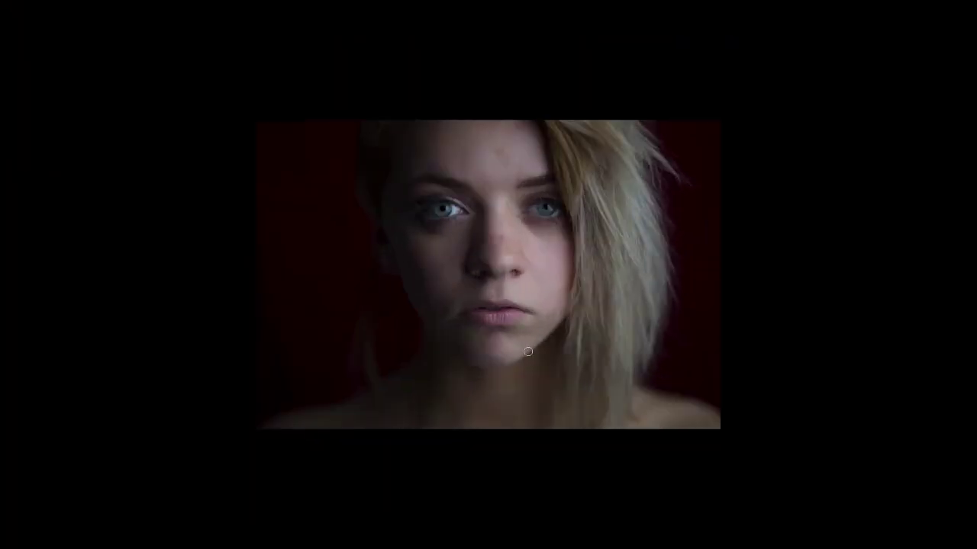
scroll(529, 354, up, 1)
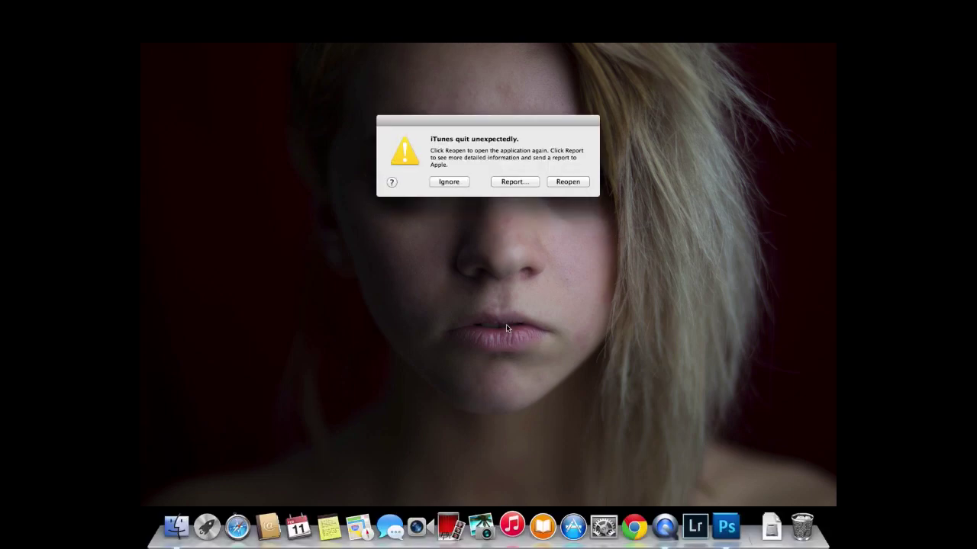
Ignore the iTunes crash notice and leave full-screen view so the editing panels are shown.
click(449, 183)
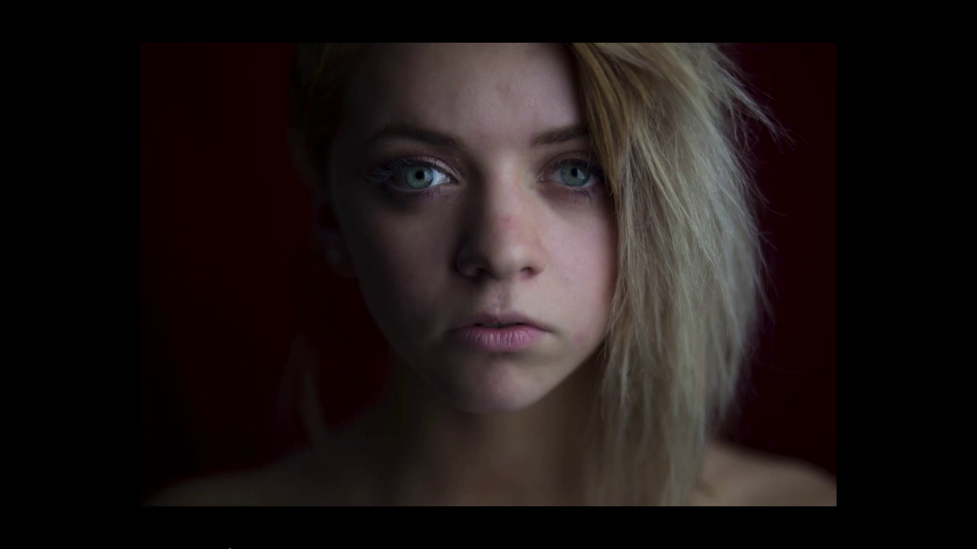
key(f)
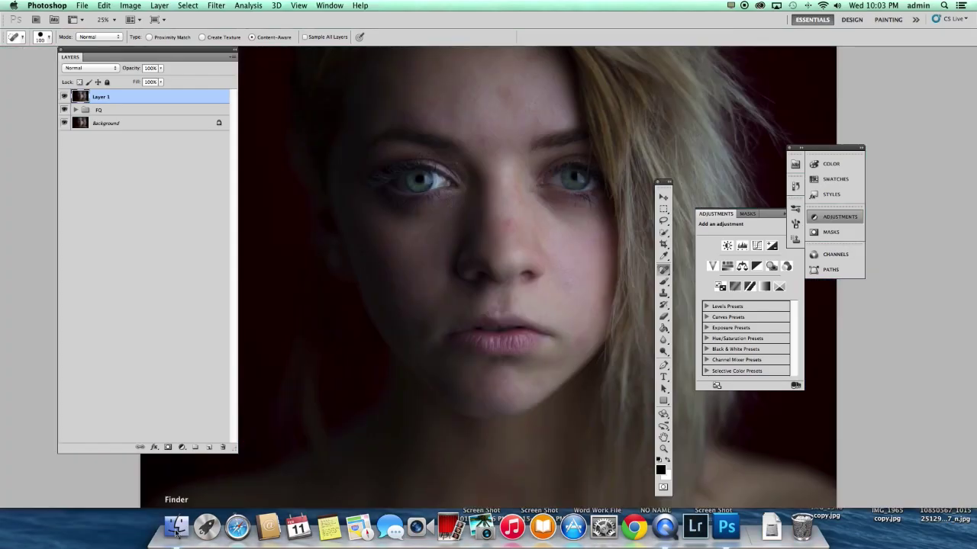
key(Tab)
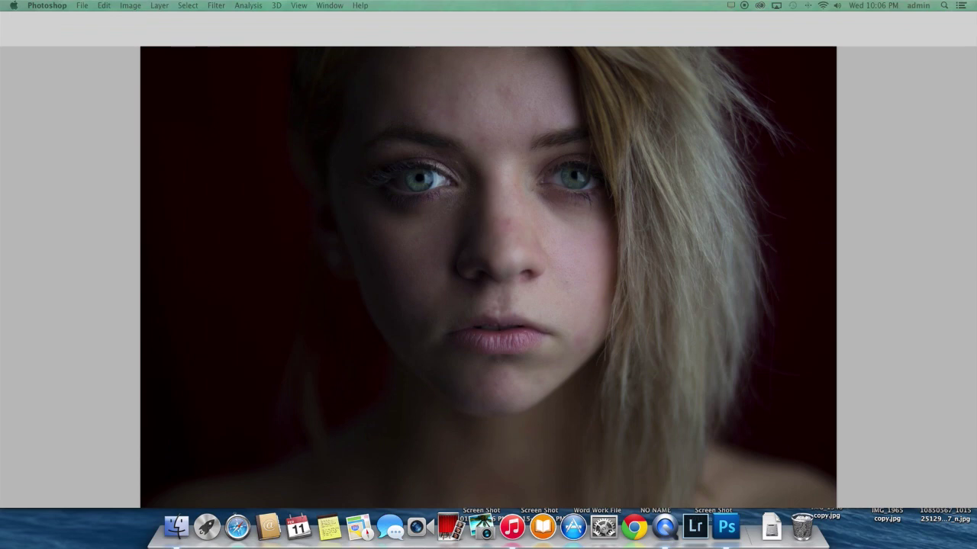
key(Tab)
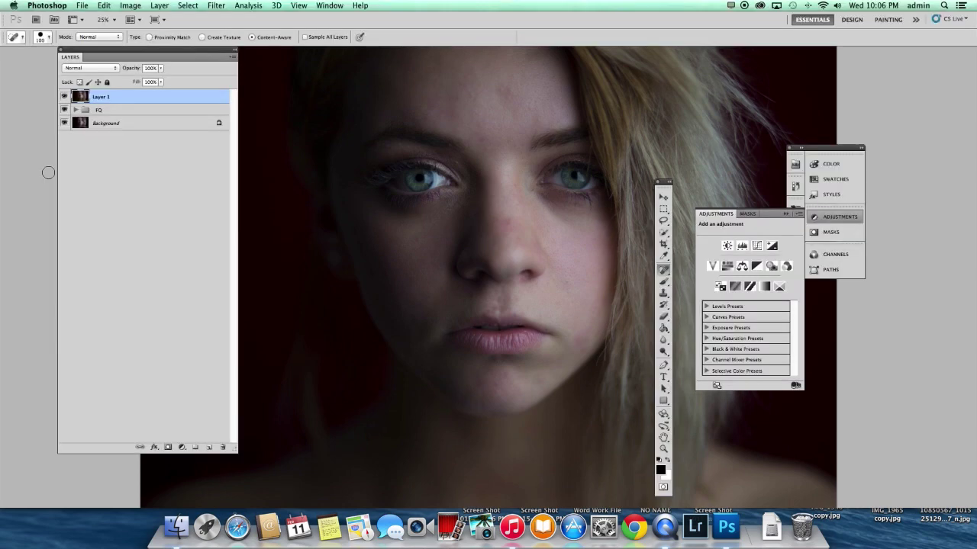
Add a Black & White adjustment layer with default settings and stamp the visible result onto a new layer above it.
click(183, 448)
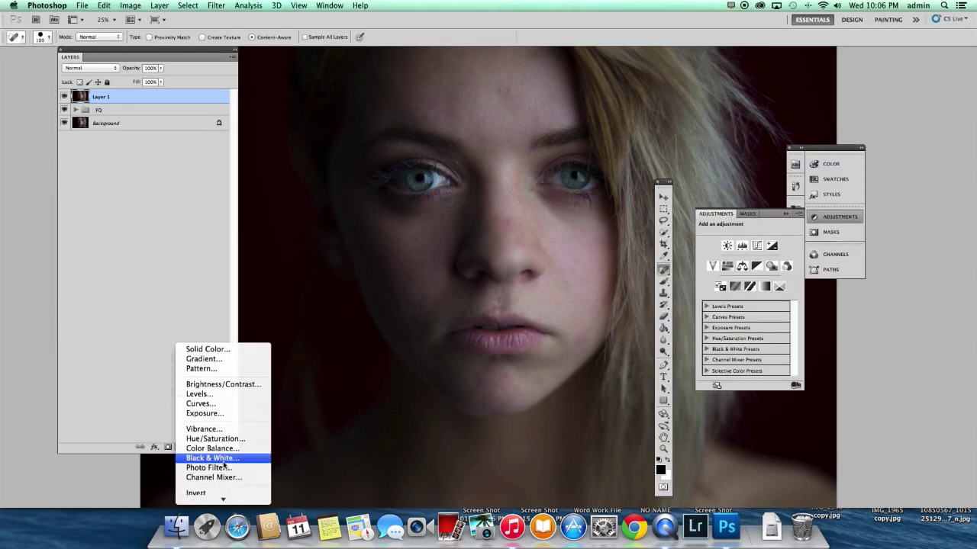
click(212, 460)
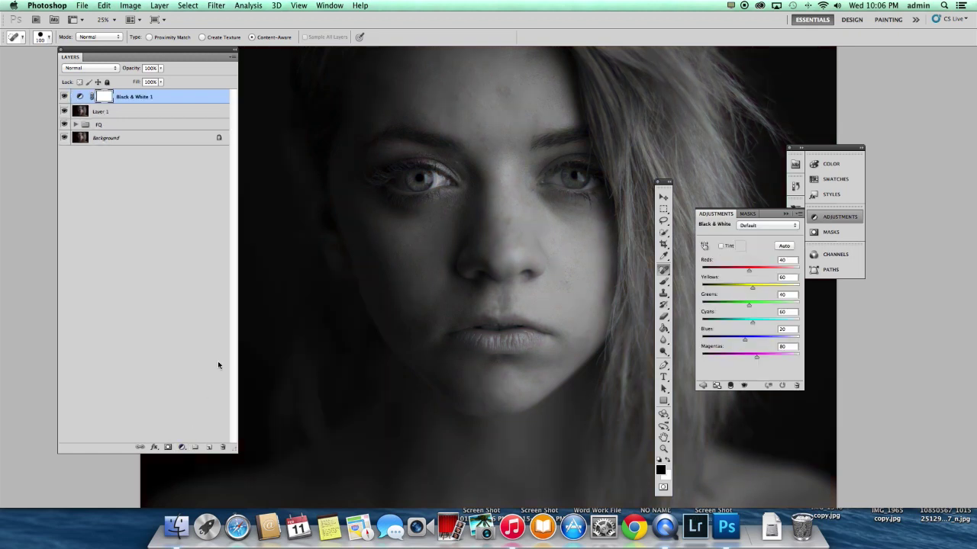
click(208, 447)
key(super+alt+shift+e)
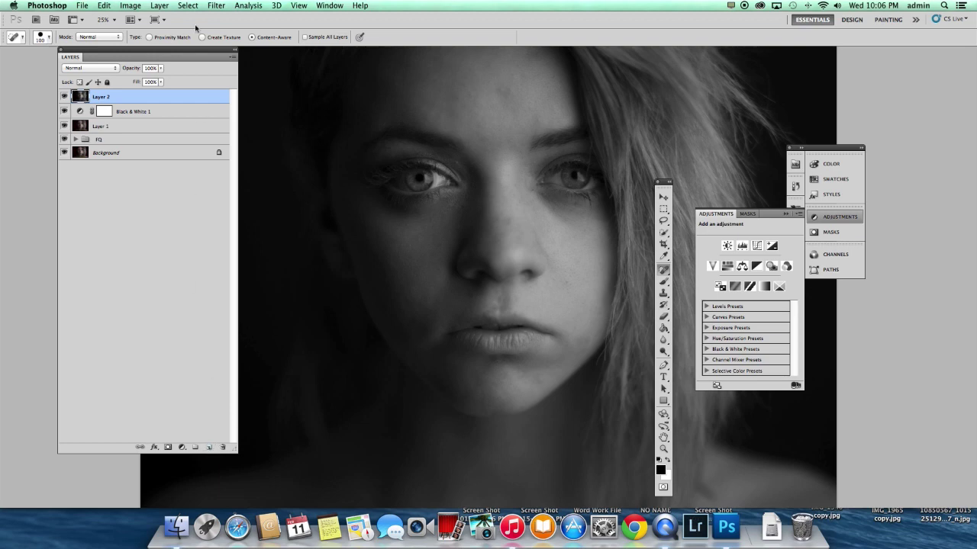
Apply Shadows/Highlights to the stamped layer with shadows at 35% amount, 50% tonal width and 30 px radius.
click(130, 6)
mouse_move(161, 37)
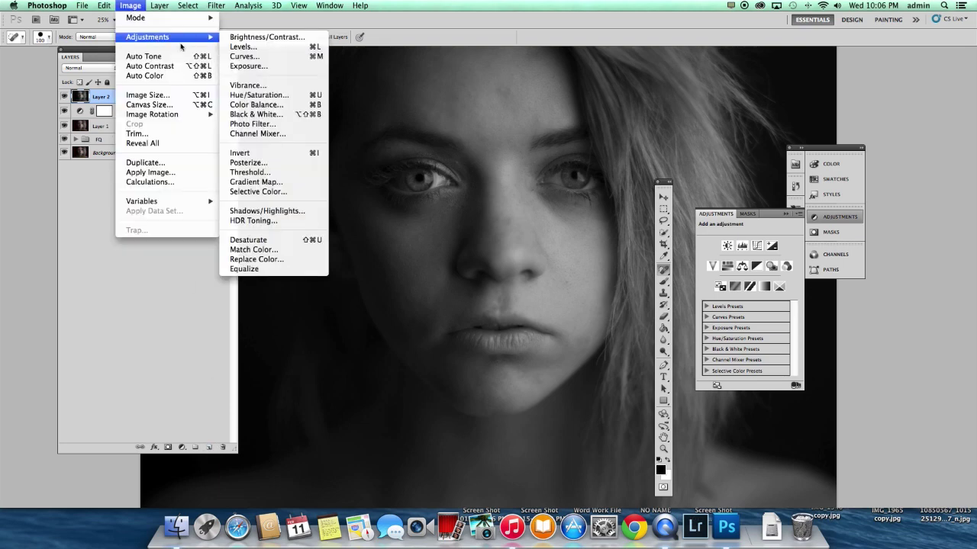
click(306, 214)
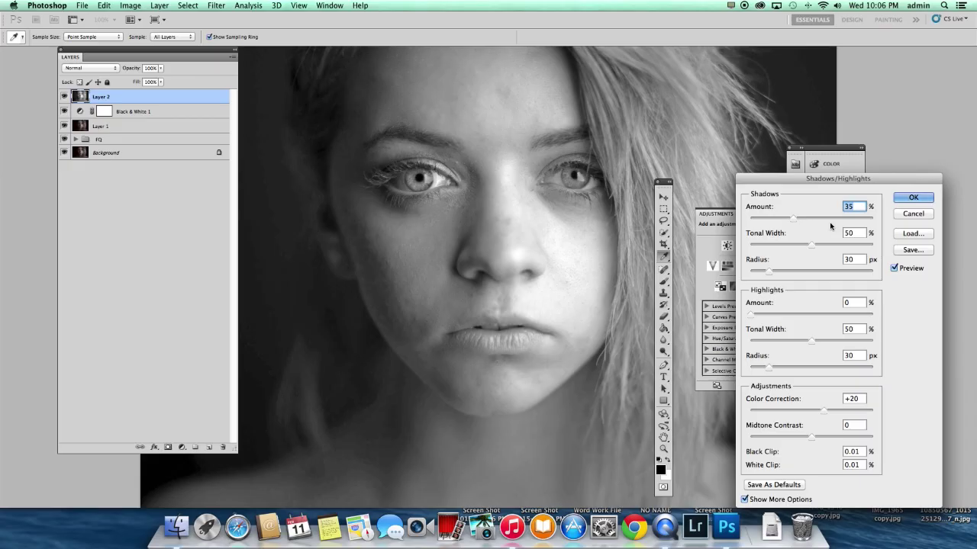
key(Return)
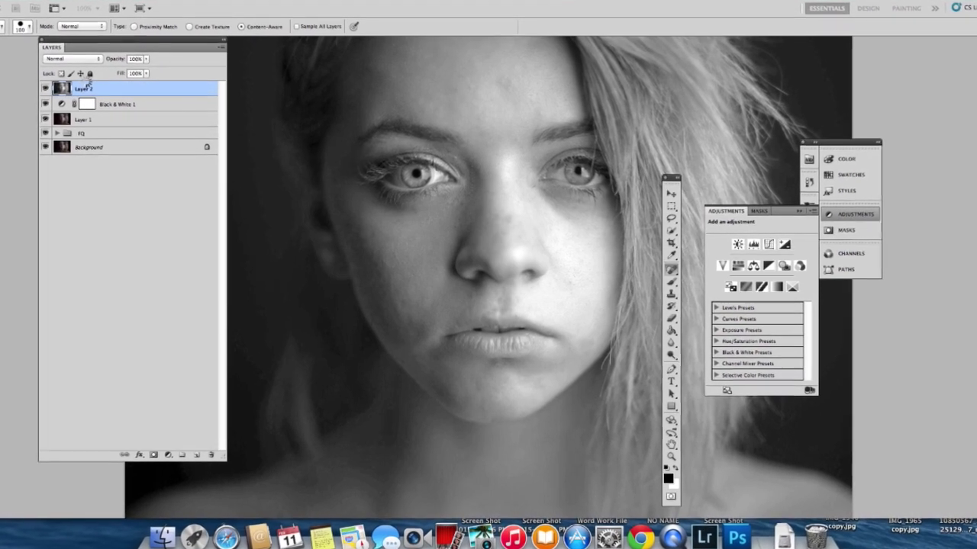
Add a layer mask to the brightened Layer 2, invert it to black and make white the foreground color.
click(155, 454)
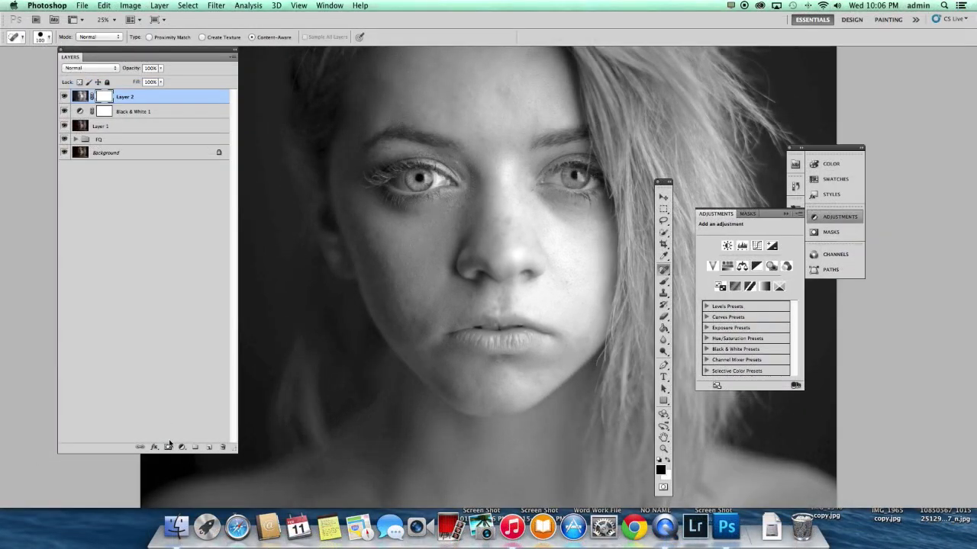
key(super+i)
key(x)
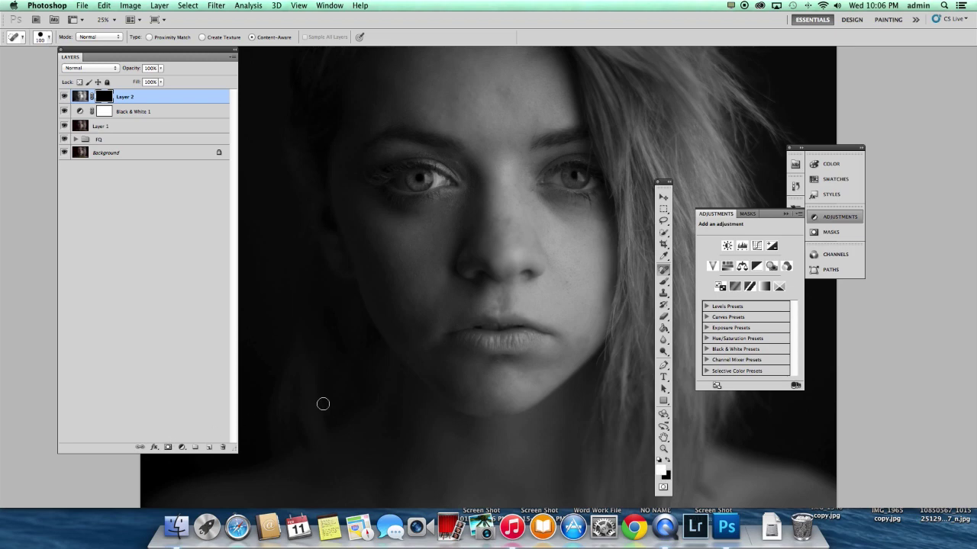
Set the Brush to 100% flow and 175 px, and paint white on the mask over the iris on the face's shadowed side.
key(b)
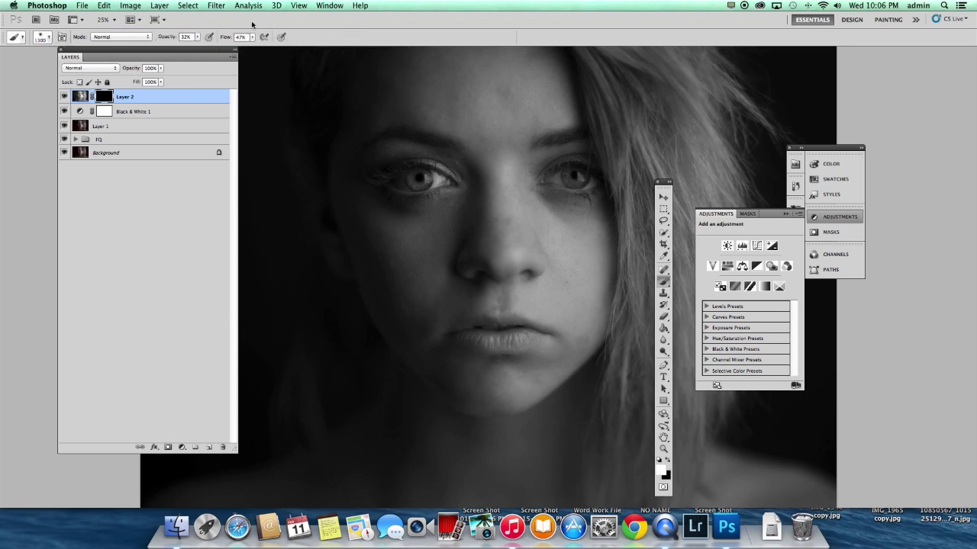
text(100)
key(f)
key(f)
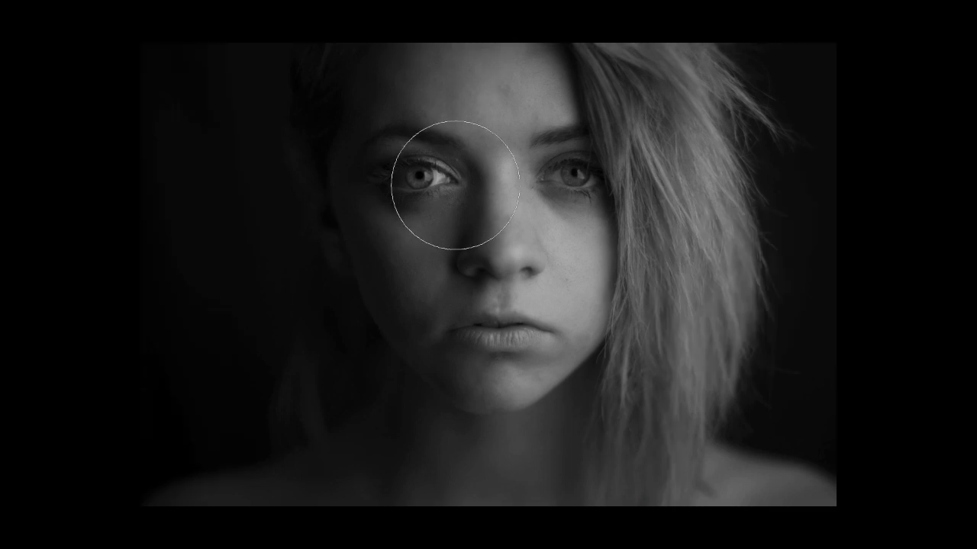
key(ctrl+plus)
key(ctrl+plus)
key(ctrl+plus)
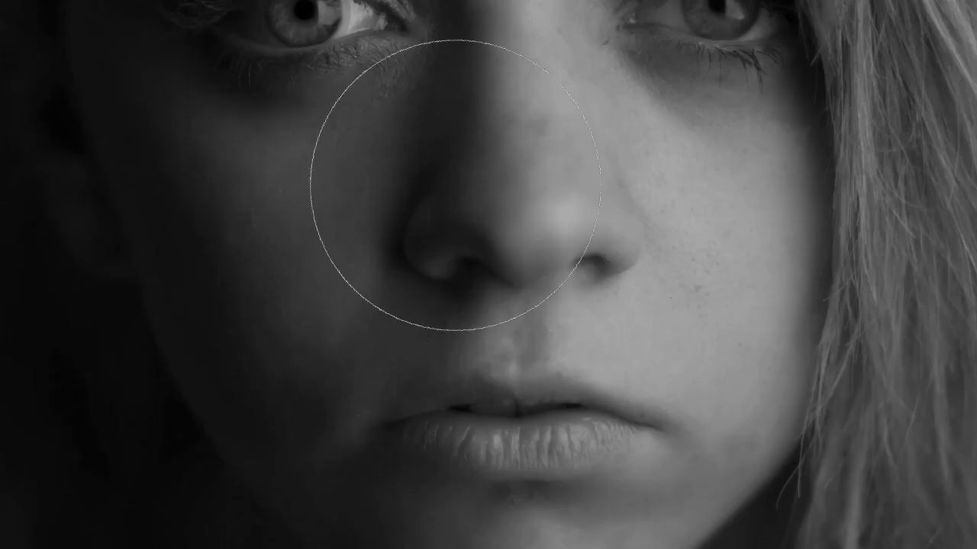
key(bracketleft)
key(bracketleft)
key(bracketleft)
key(bracketleft)
key(bracketleft)
key(bracketleft)
key(bracketleft)
key(bracketleft)
key(bracketleft)
key(bracketleft)
key(bracketleft)
key(bracketleft)
key(bracketleft)
key(bracketleft)
key(bracketleft)
key(space)
drag(392, 267, 422, 418)
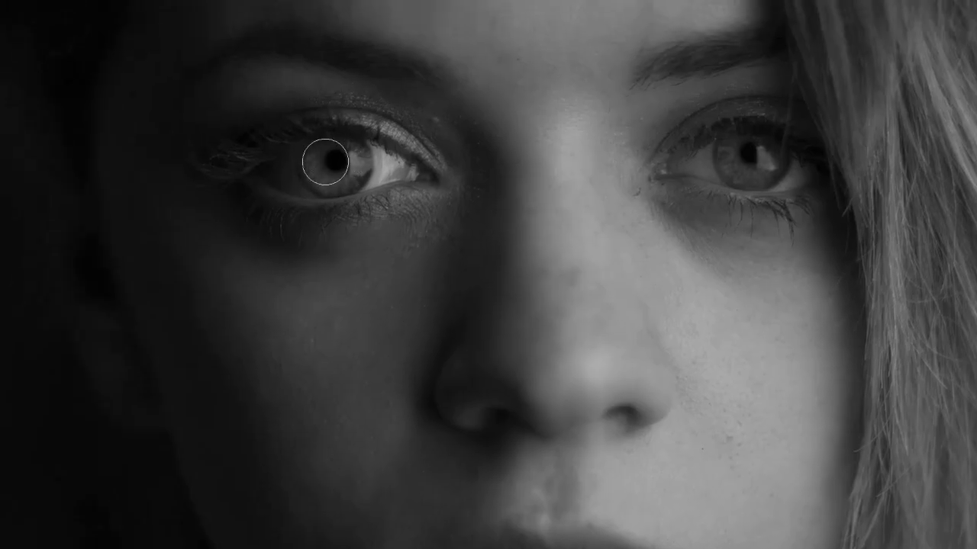
mouse_move(326, 162)
mouse_down()
mouse_move(389, 172)
mouse_move(327, 164)
mouse_move(365, 169)
mouse_up()
key(ctrl+minus)
key(ctrl+minus)
key(ctrl+minus)
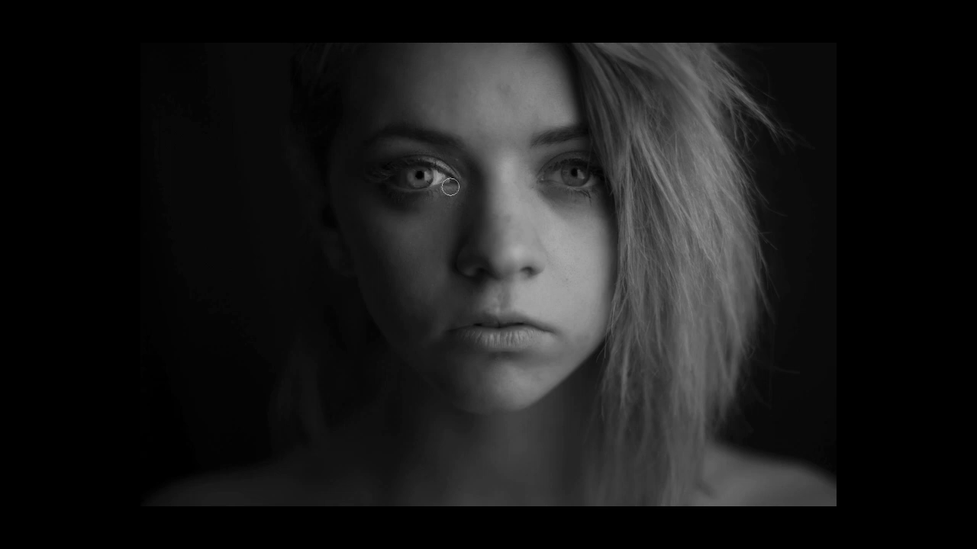
Paint white on the mask over the iris nearest the hair to brighten it.
mouse_move(580, 178)
mouse_down()
mouse_move(572, 173)
mouse_move(579, 178)
mouse_up()
mouse_move(577, 175)
mouse_down()
mouse_move(603, 180)
mouse_move(572, 177)
mouse_up()
scroll(512, 168, left, 5)
scroll(511, 167, right, 10)
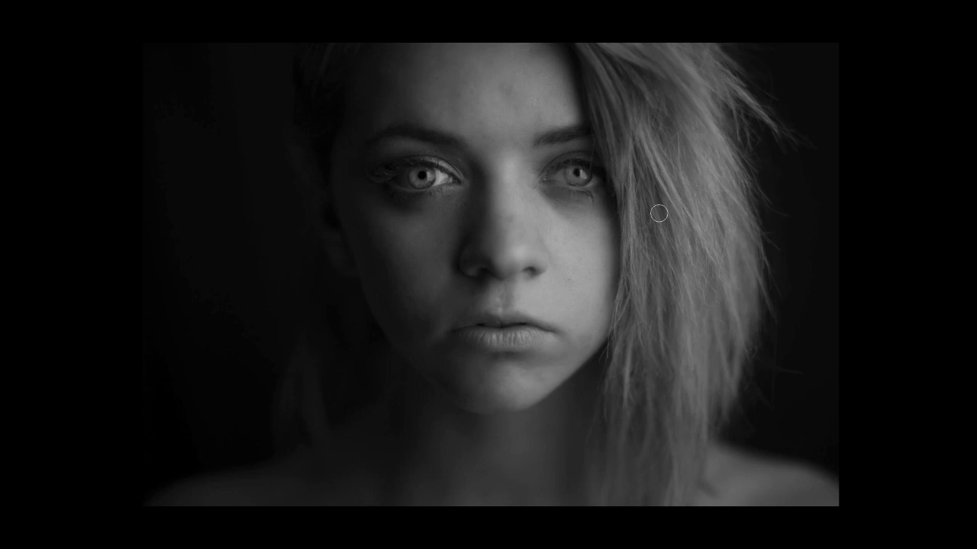
Stamp a merged copy of the visible image onto a new top layer and duplicate that layer.
key(f)
key(f)
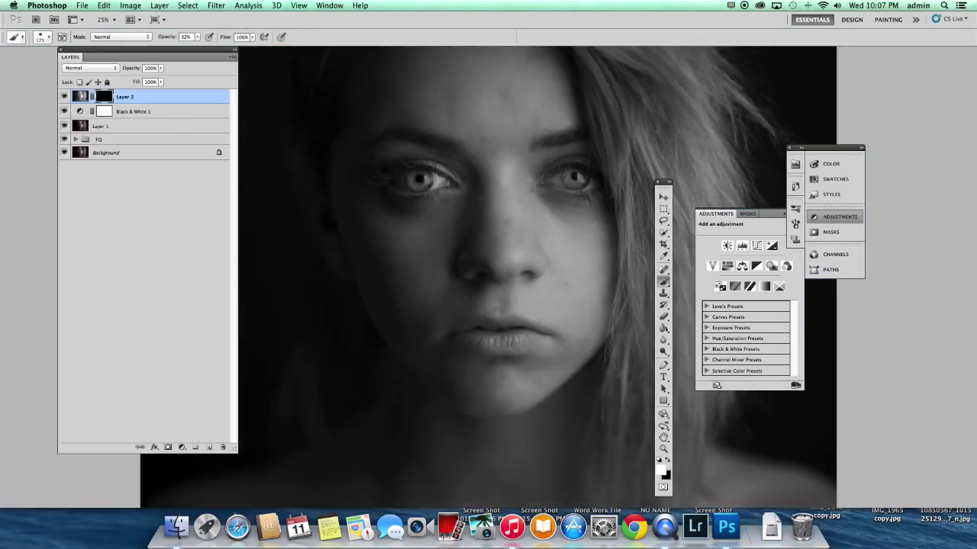
key(Tab)
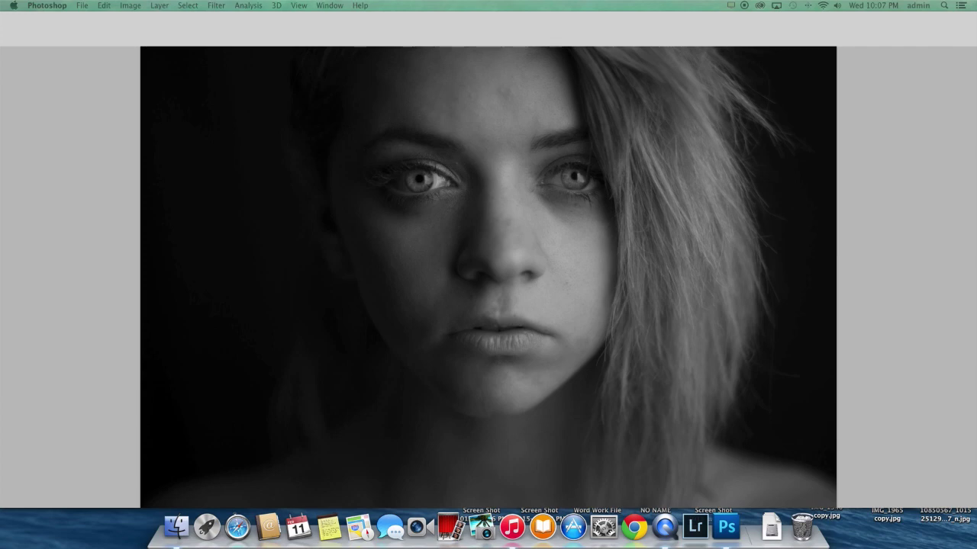
key(Tab)
click(209, 447)
key(x)
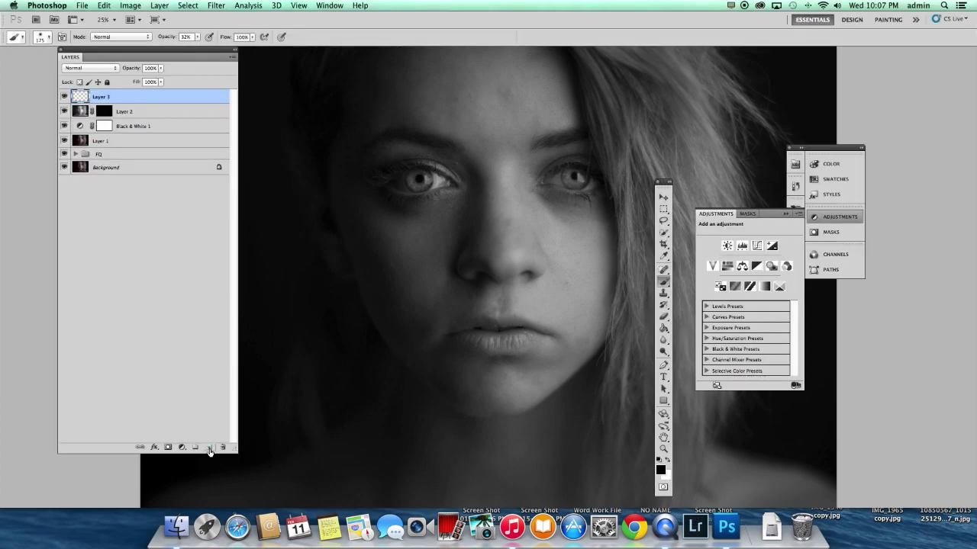
key(super+alt+shift+e)
key(super+j)
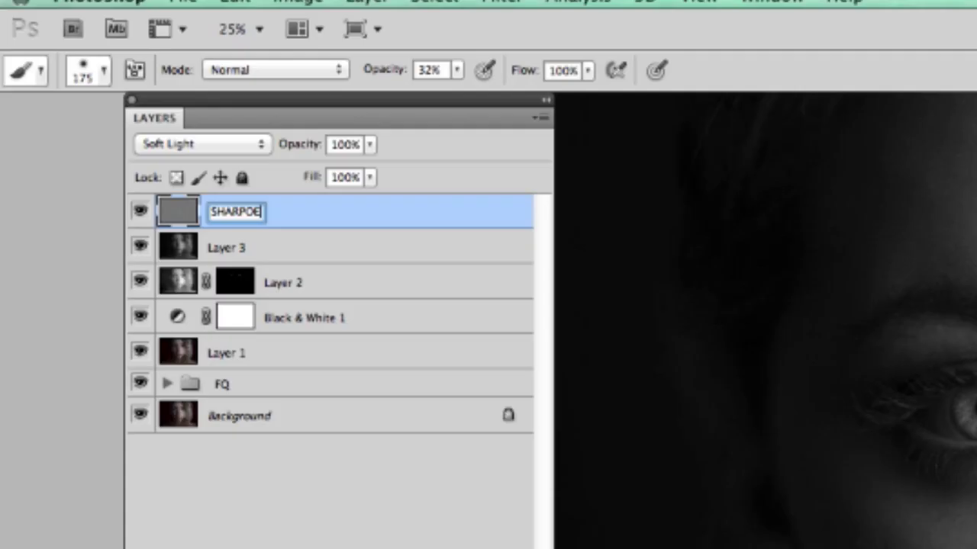
Finish renaming the top Soft Light layer as SHARPENING.
key(BackSpace)
key(BackSpace)
text(ENING)
key(Return)
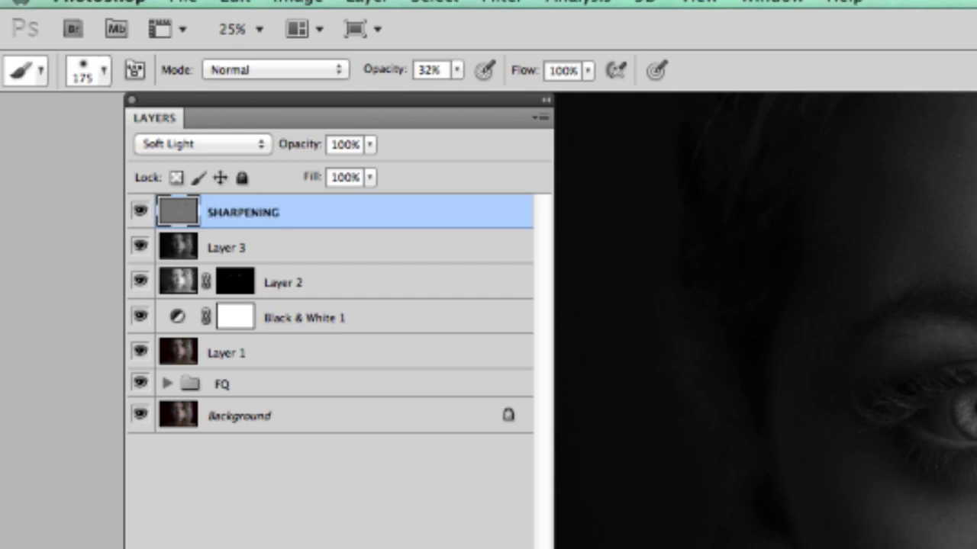
Rename Layer 3, directly below the SHARPENING layer, as blur.
double_click(228, 248)
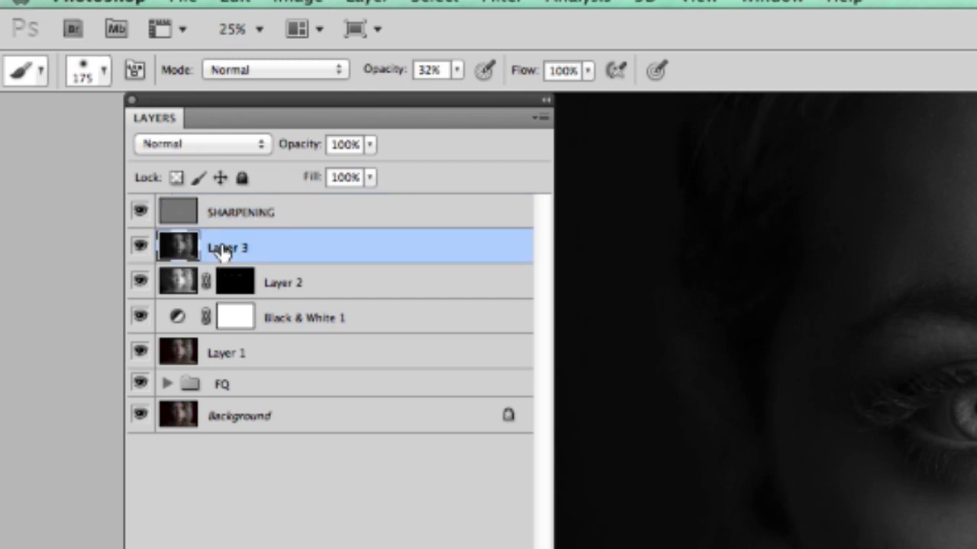
text(blur)
key(Return)
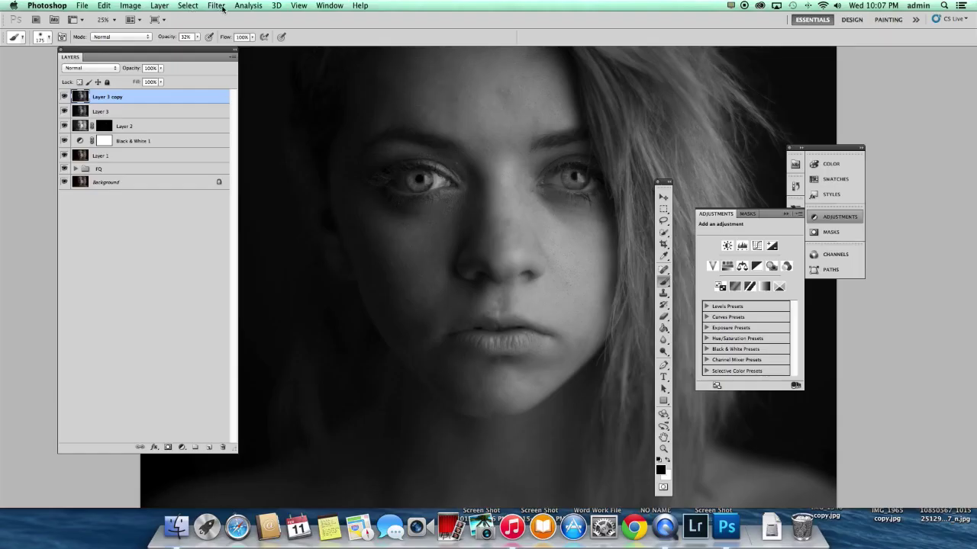
Apply the High Pass filter with a 13.5-pixel radius to the duplicate of Layer 3.
click(218, 6)
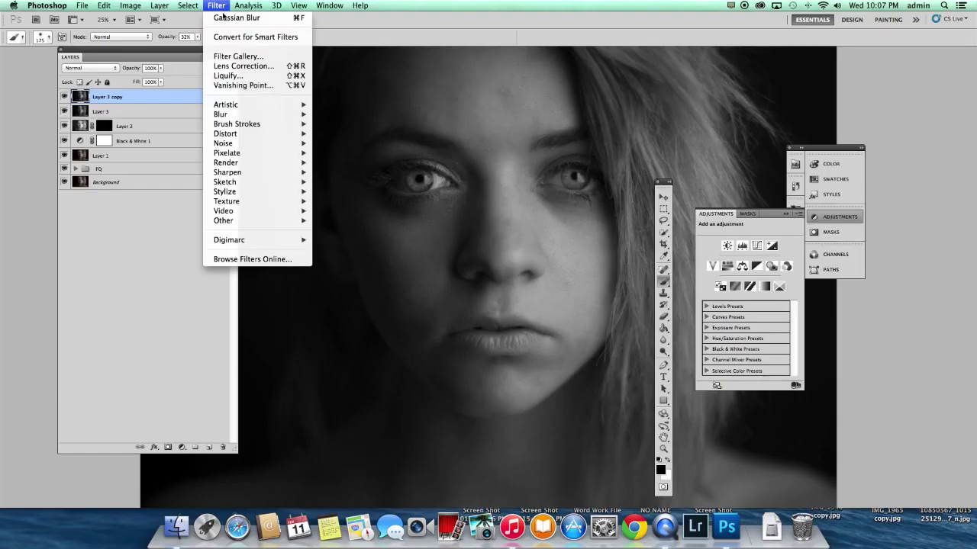
mouse_move(283, 222)
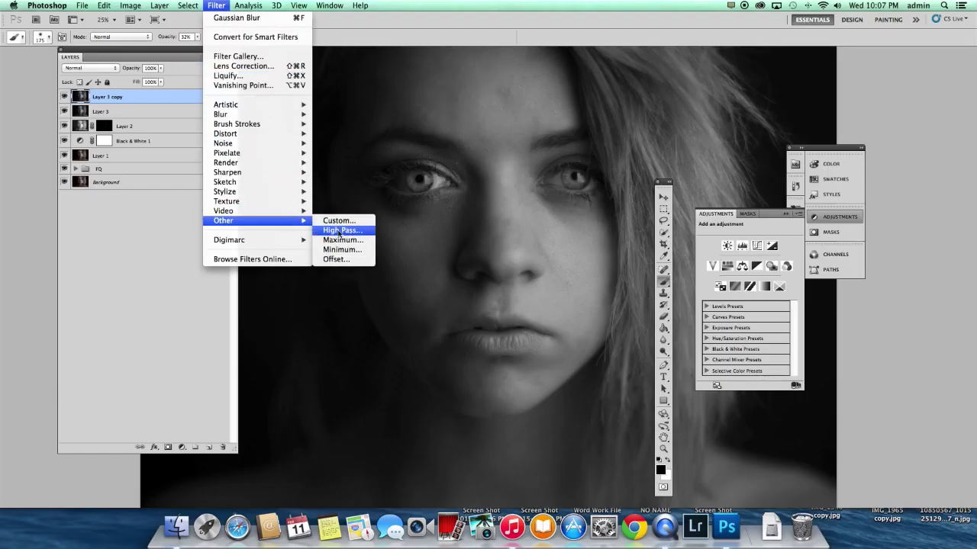
click(340, 230)
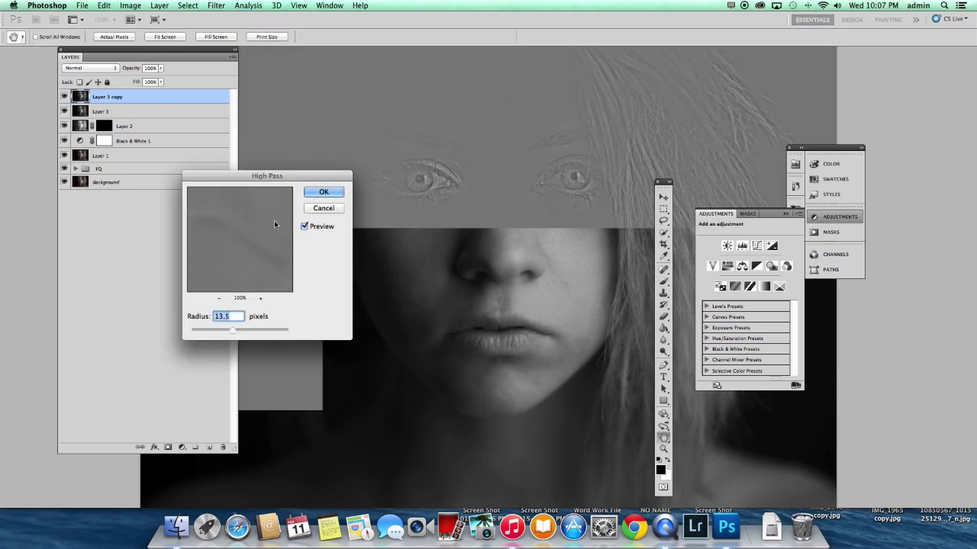
key(Return)
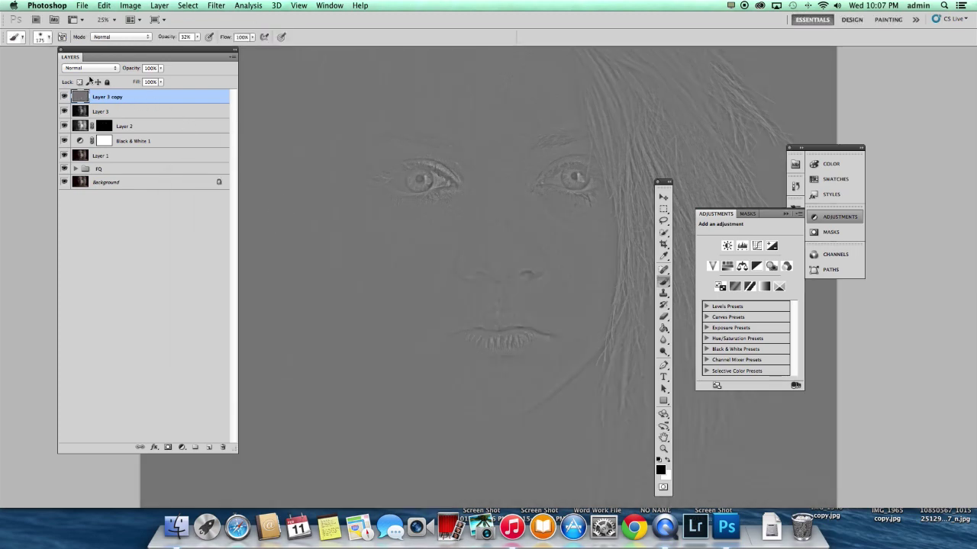
Set the High Pass filtered layer's blend mode to Soft Light and rename it SHARPENING.
click(79, 68)
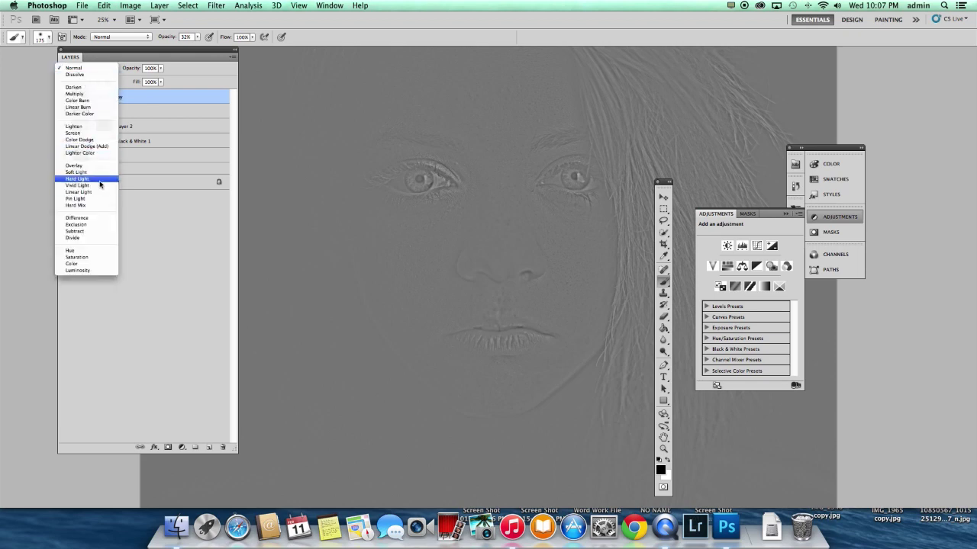
click(76, 173)
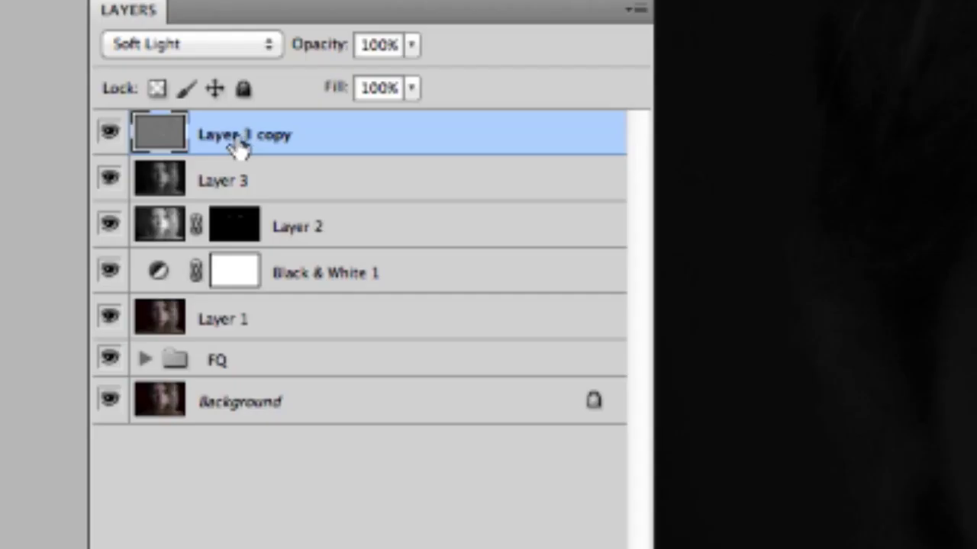
double_click(105, 99)
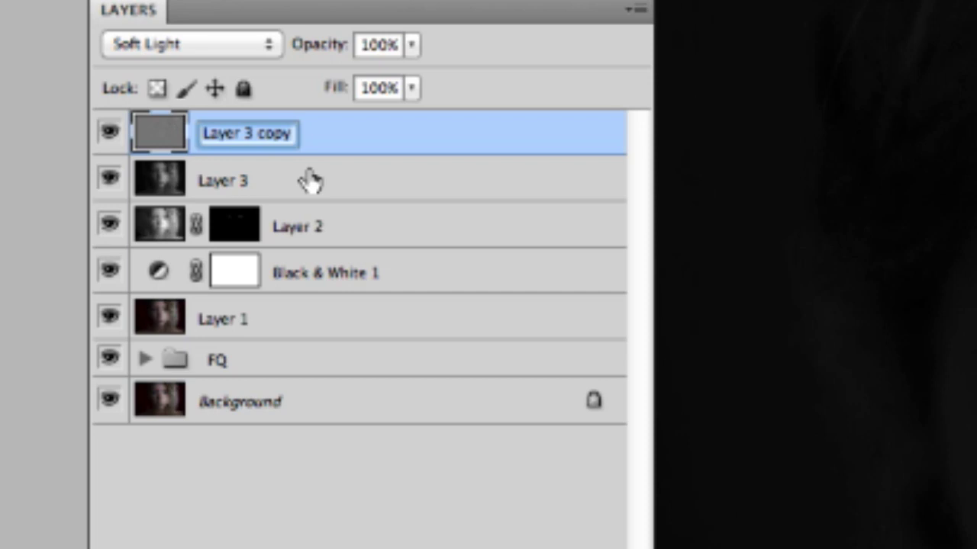
text(SHARPOE)
key(BackSpace)
key(BackSpace)
text(ENING)
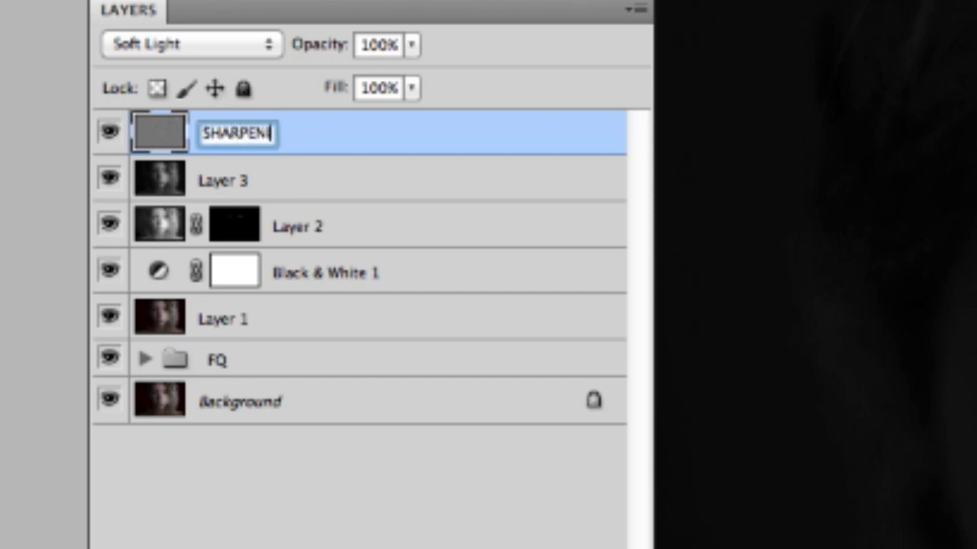
key(Return)
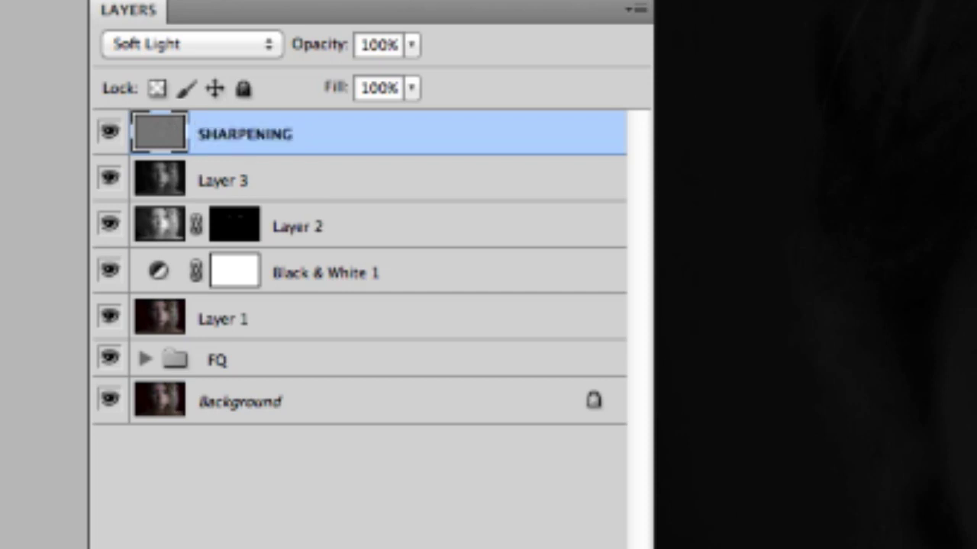
Rename Layer 3, directly below the SHARPENING layer, as blur.
double_click(218, 183)
text(blur)
key(Return)
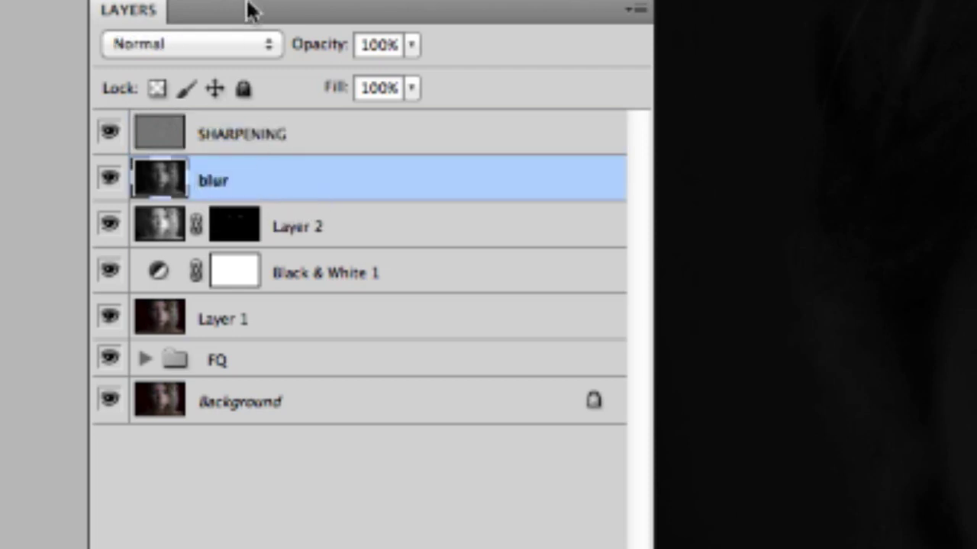
Apply a Gaussian Blur with a 14.4-pixel radius to the blur layer and return to the Brush tool.
click(130, 5)
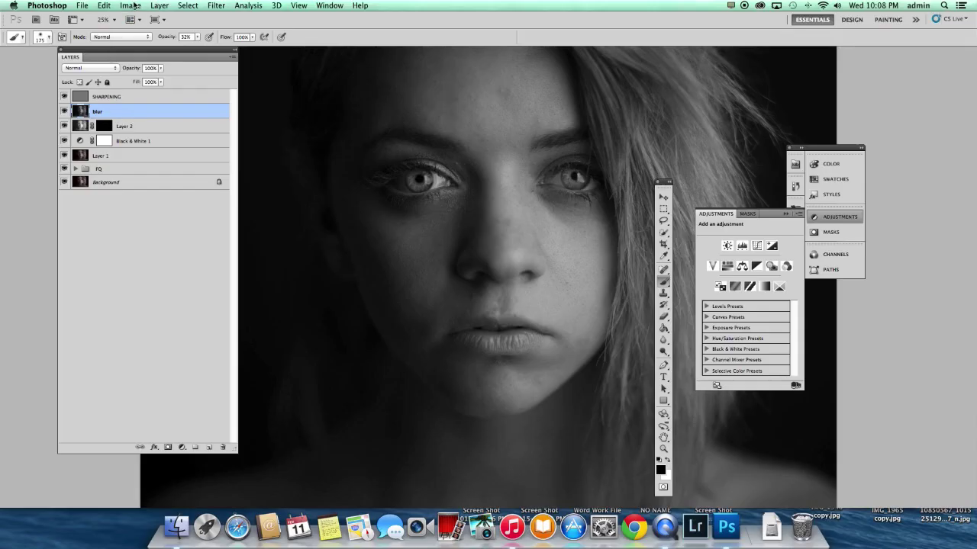
click(134, 5)
mouse_move(162, 17)
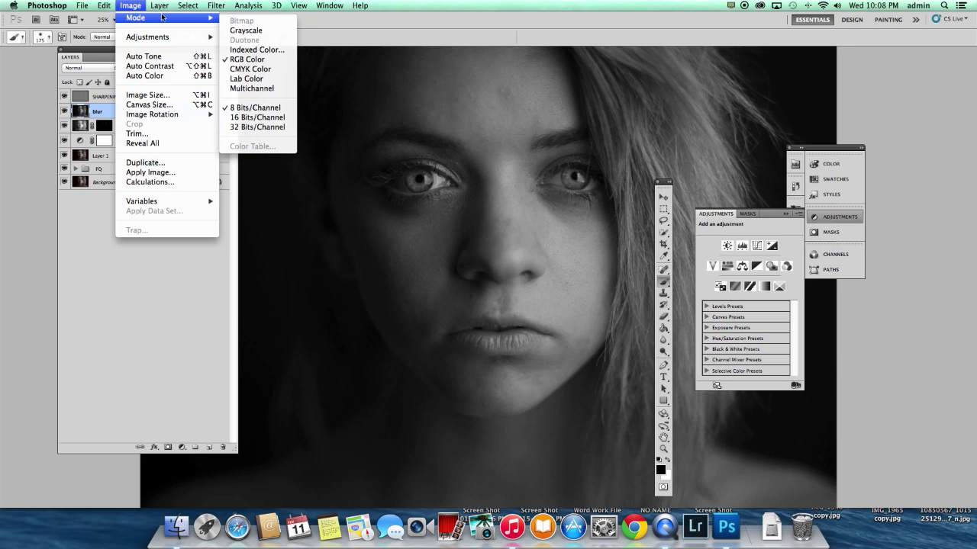
mouse_move(216, 5)
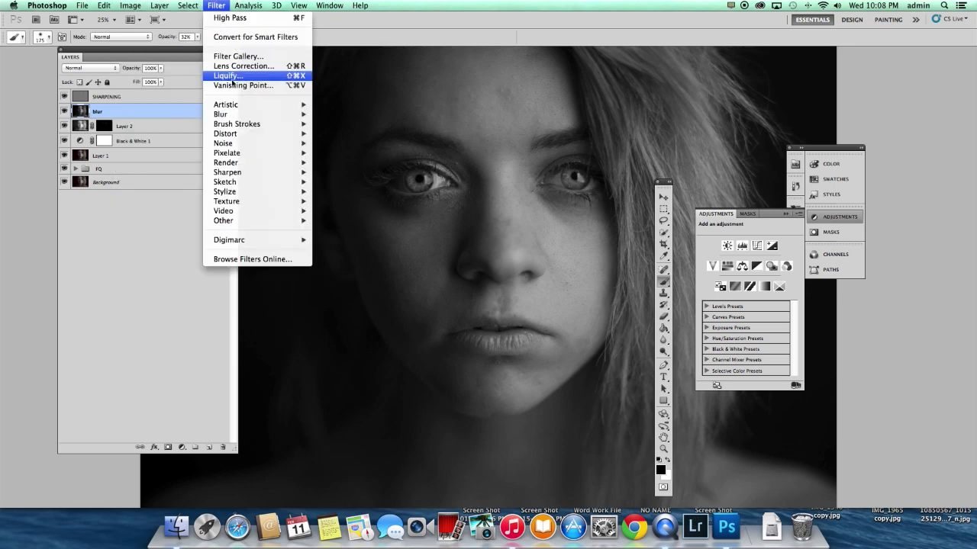
mouse_move(245, 114)
click(351, 152)
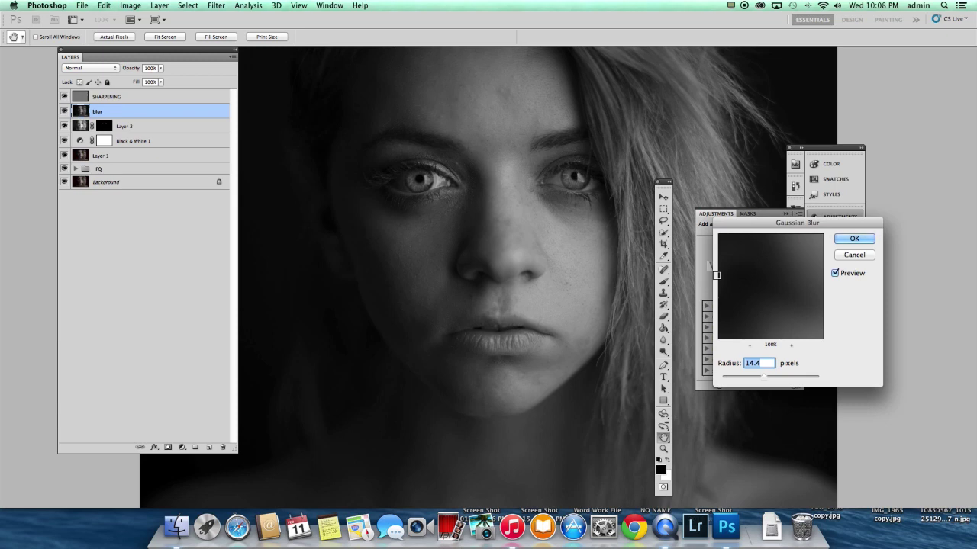
key(Return)
key(b)
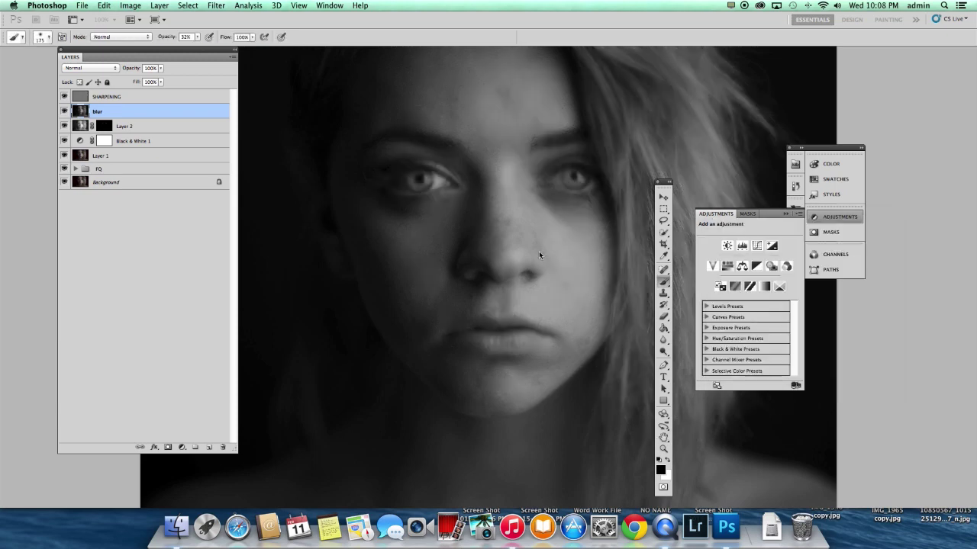
Add a layer mask to the blur layer and set the brush opacity to 100%.
click(170, 448)
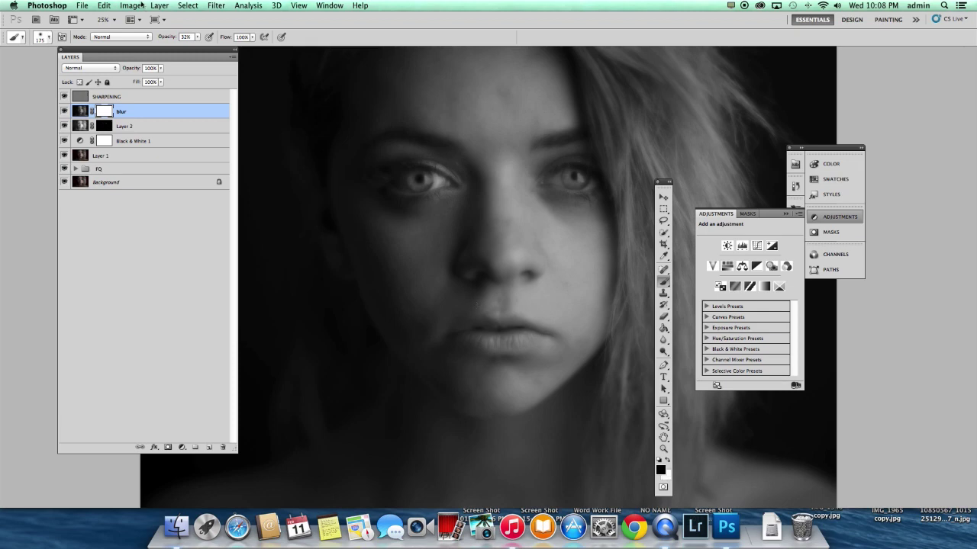
click(196, 38)
click(169, 448)
click(197, 37)
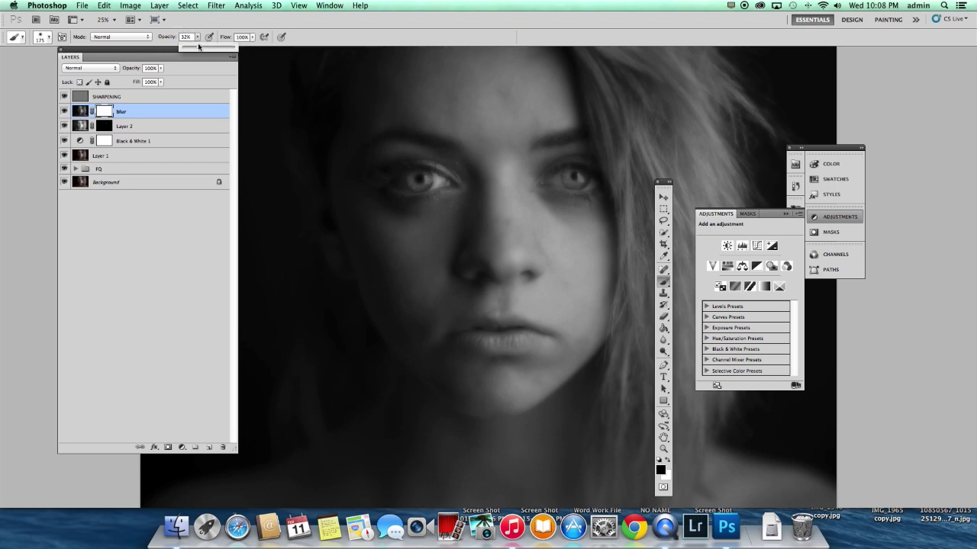
Paint black on the blur layer's mask over the face and hair with a large 1300-pixel brush, working in full-screen view.
key(f)
key(f)
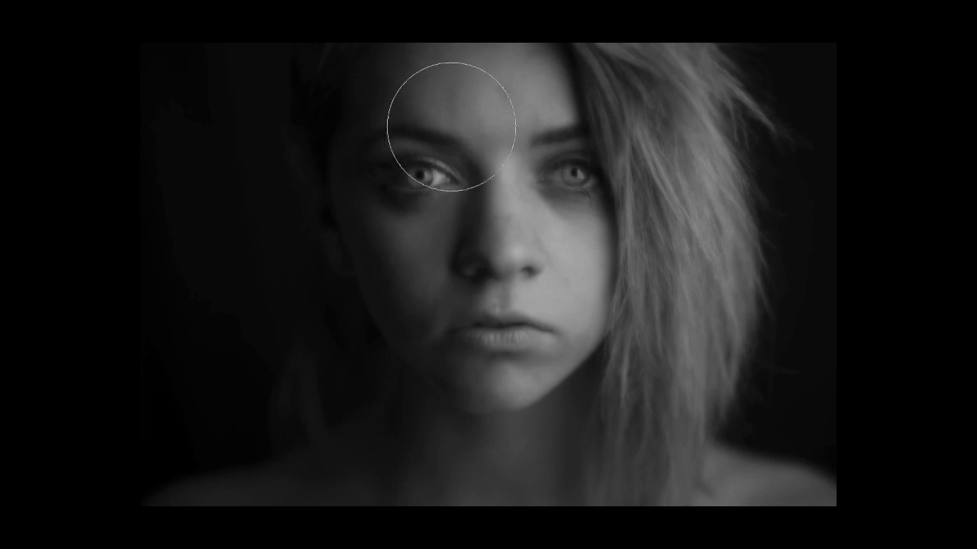
key(h)
mouse_move(502, 104)
mouse_down()
mouse_move(447, 102)
mouse_move(425, 71)
mouse_up()
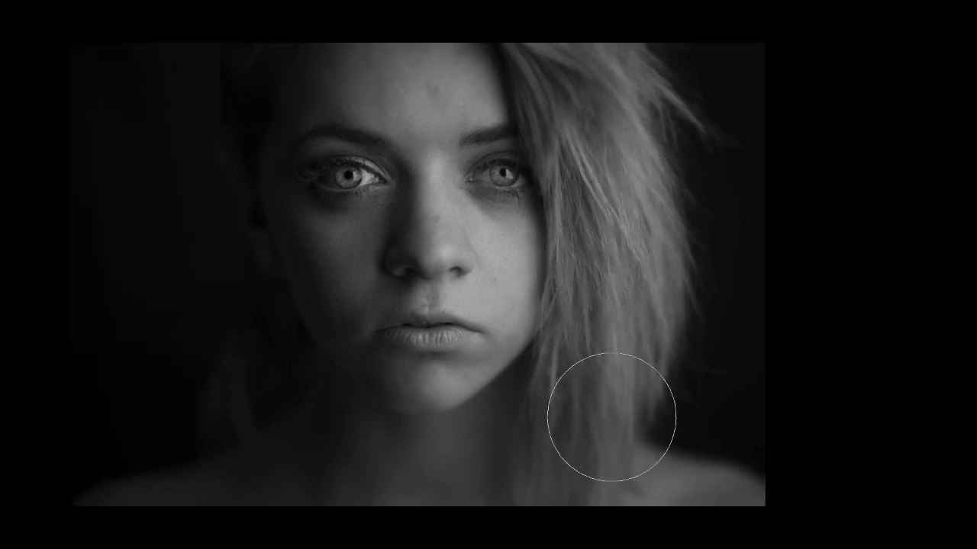
drag(438, 170, 460, 183)
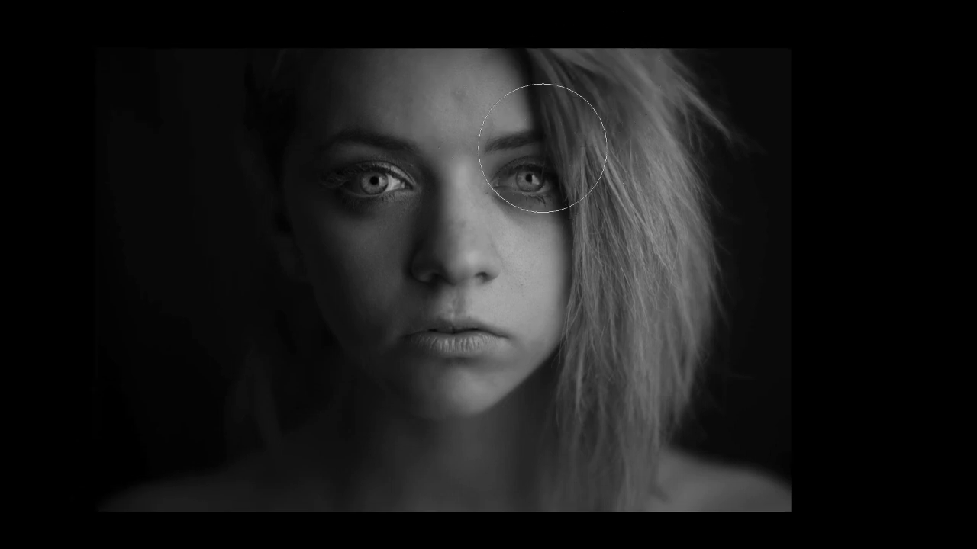
drag(525, 173, 544, 170)
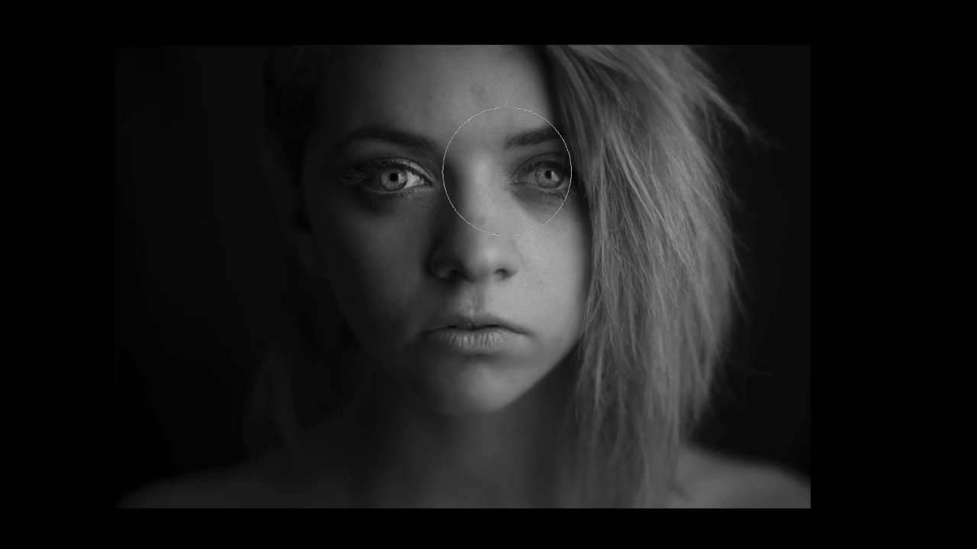
key(f)
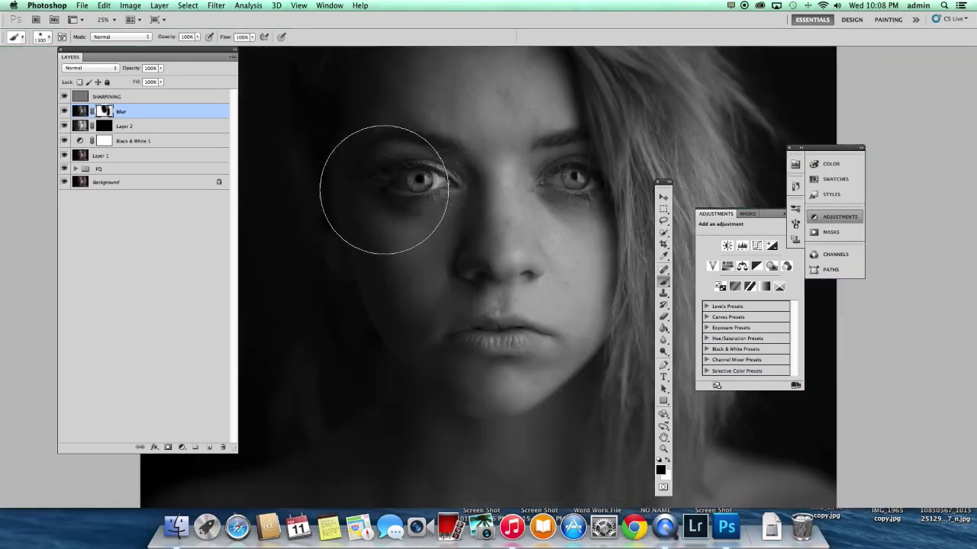
Stamp a merged copy of the visible image onto a new layer above SHARPENING.
click(106, 97)
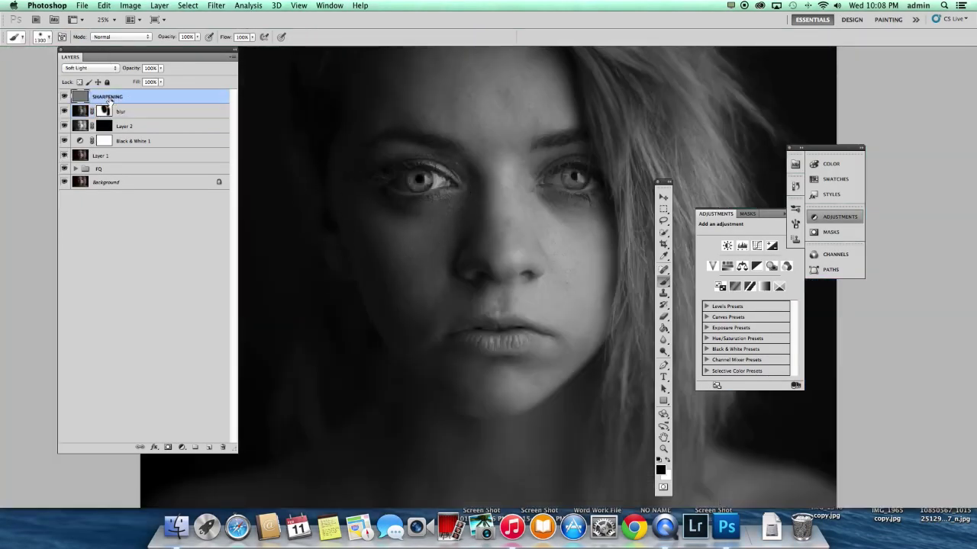
click(208, 448)
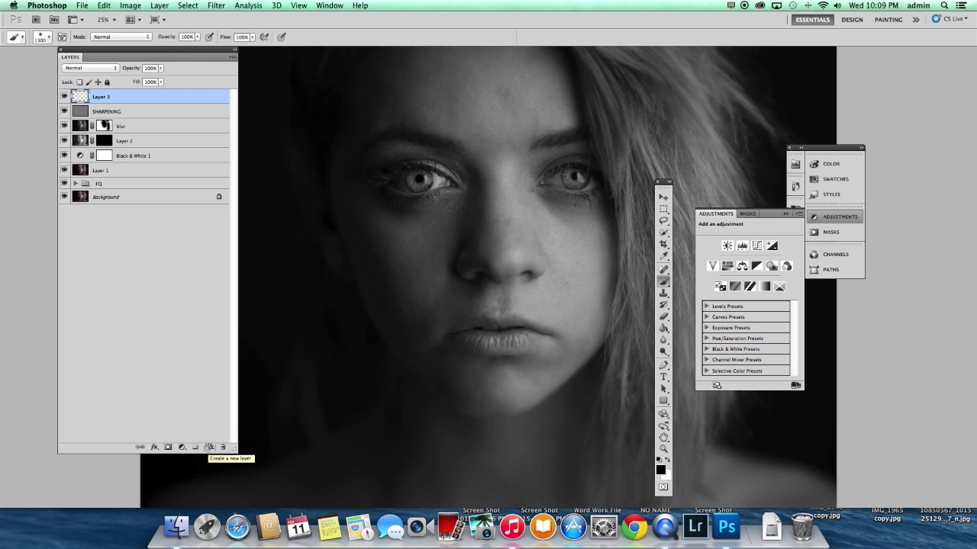
key(super+alt+shift+e)
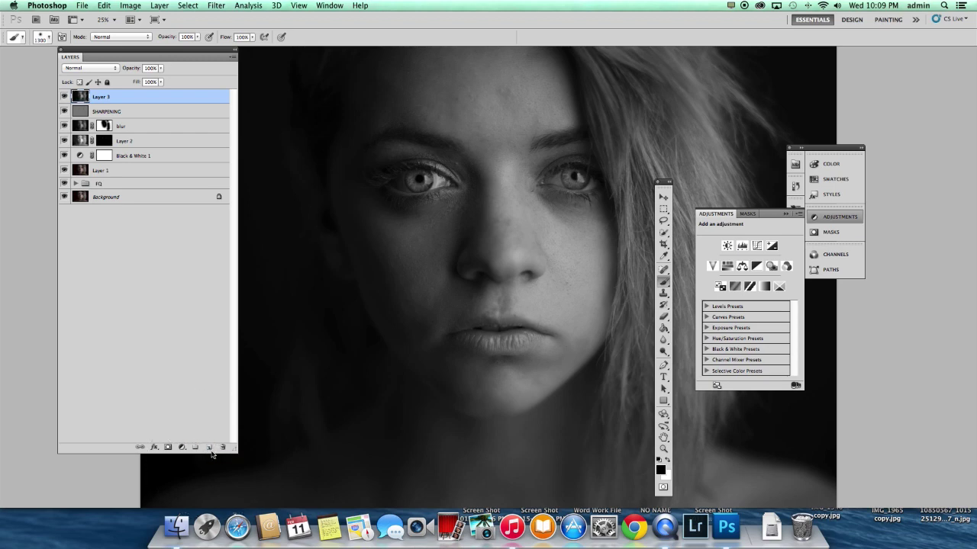
Create two empty layers above the merged copy, naming the lower one DODGE and the upper one BURN, and reduce the brush size.
click(209, 447)
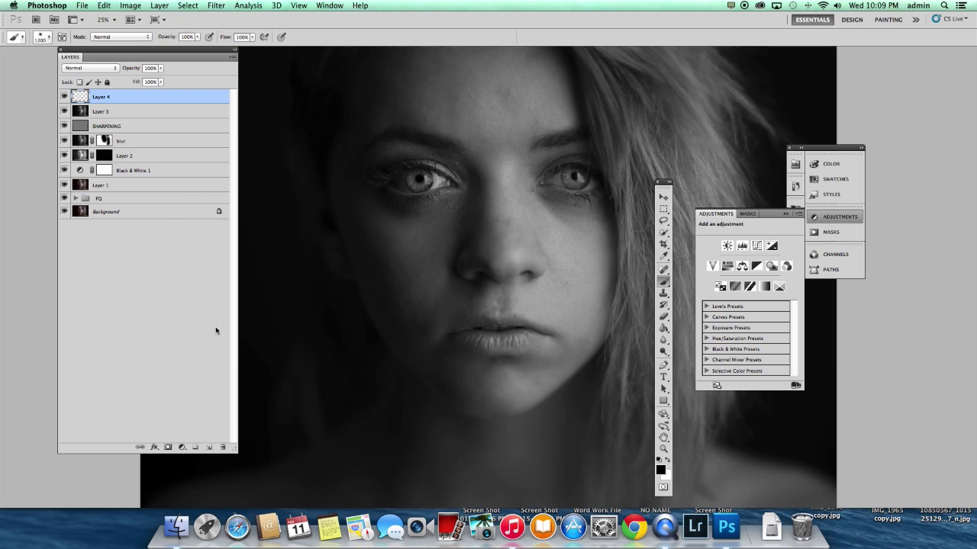
key(bracketleft)
key(bracketleft)
key(bracketleft)
click(208, 447)
double_click(98, 98)
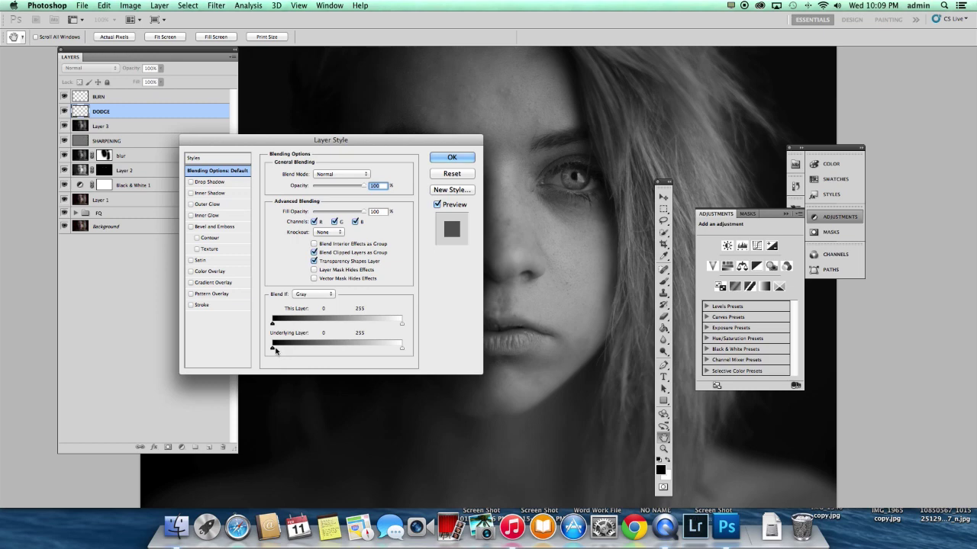
Adjust the Underlying Layer Blend If sliders, moving the black one toward the highlights on DODGE and splitting the white one to 1 / 255 on BURN.
drag(276, 348, 367, 351)
key(Return)
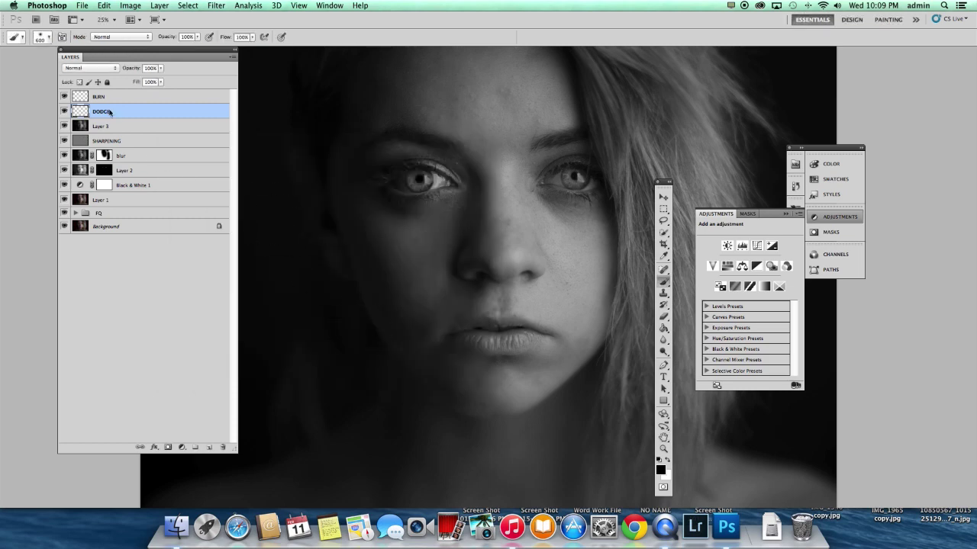
mouse_move(117, 102)
mouse_down()
mouse_move(165, 112)
mouse_move(99, 115)
mouse_up()
double_click(117, 99)
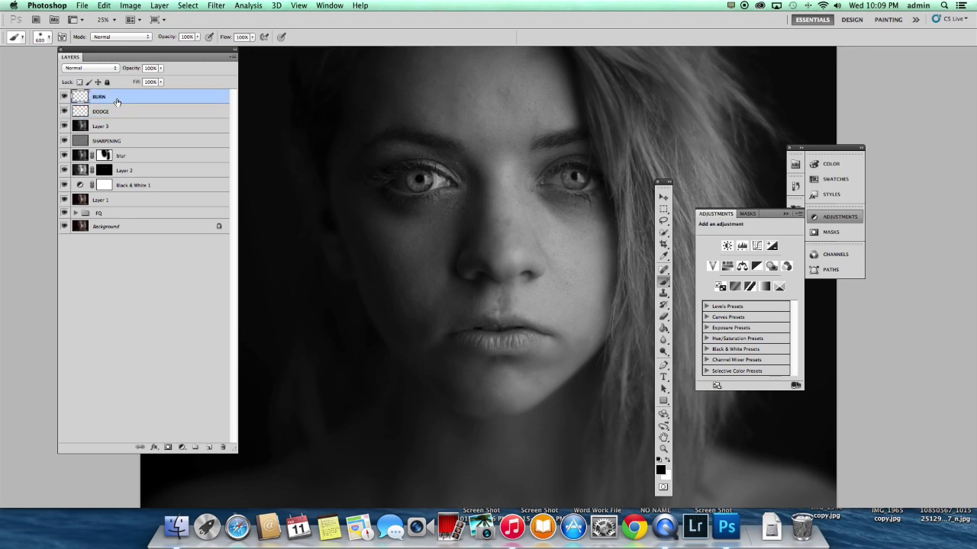
drag(402, 348, 282, 352)
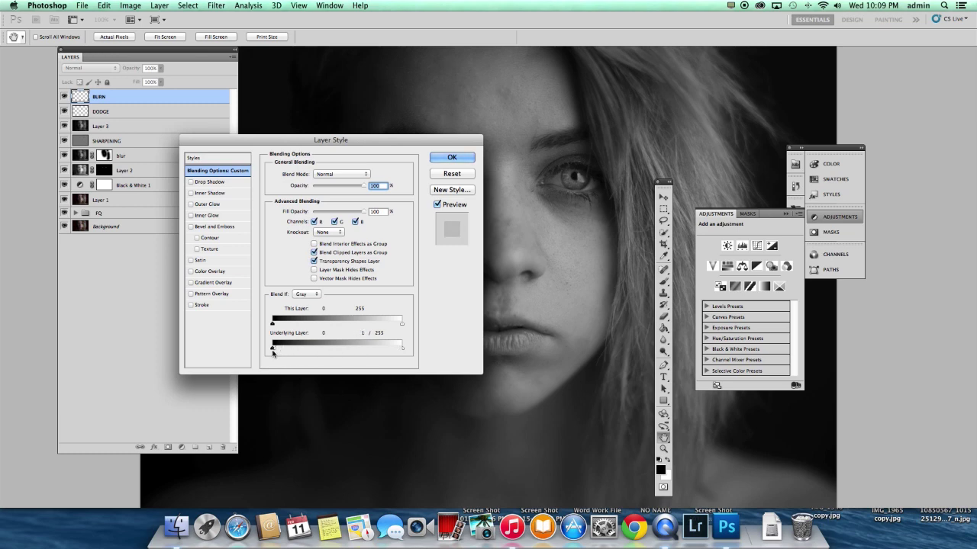
key(Return)
Set the DODGE layer to Soft Light, make white the foreground color and set the brush opacity to 14%.
click(116, 114)
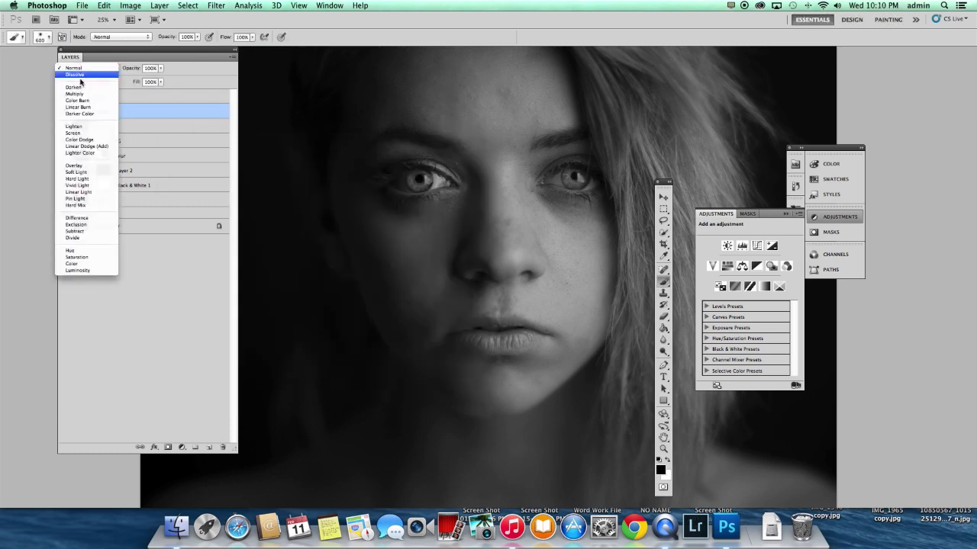
click(76, 172)
key(x)
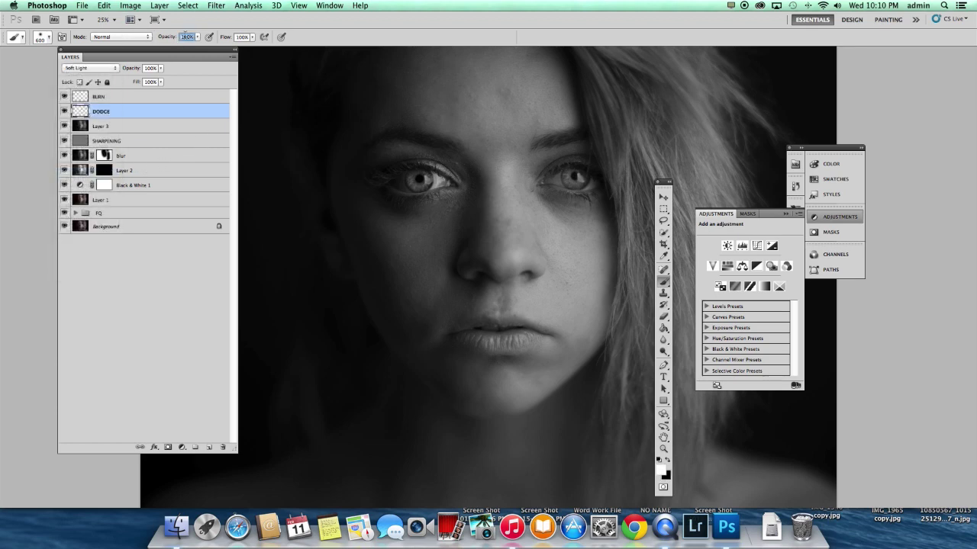
text(14)
Switch to full-screen view and shrink the brush for fine dodging on the face.
key(f)
key(f)
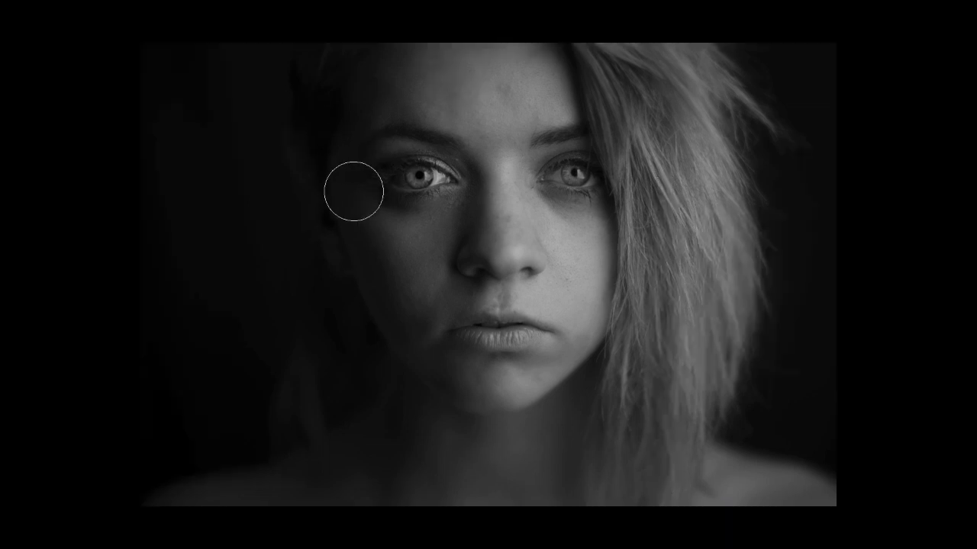
key([)
key([)
key([)
key([)
drag(516, 182, 492, 183)
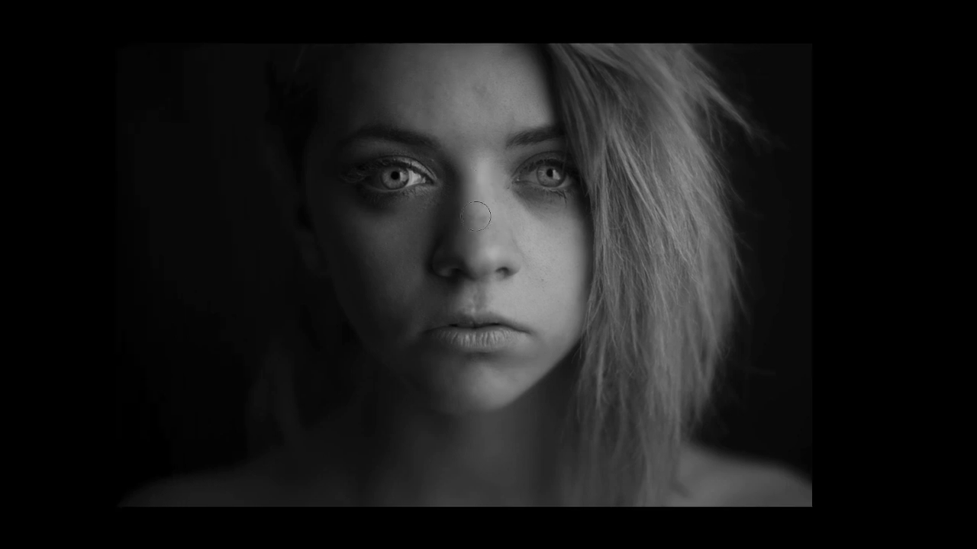
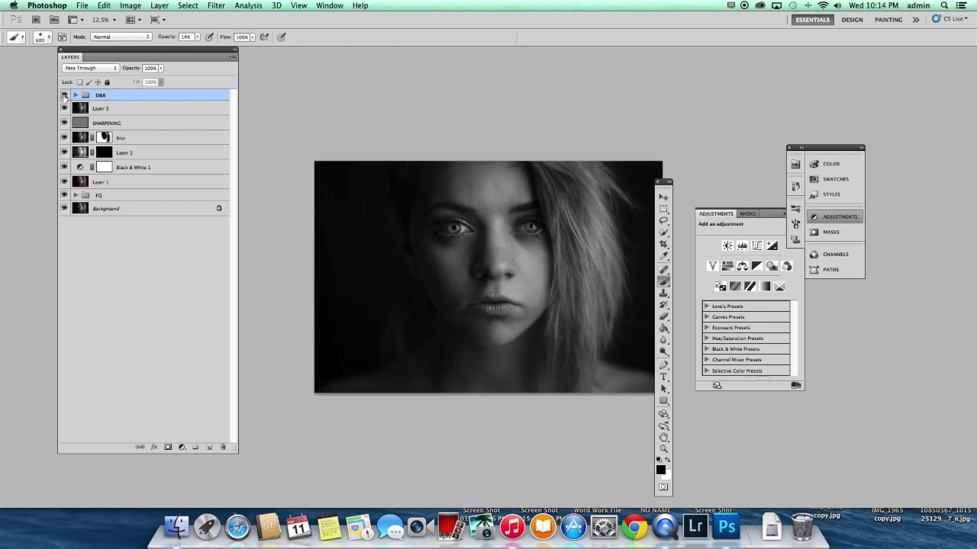
Toggle the D&B group's visibility repeatedly to compare the portrait with and without the dodging and burning.
click(64, 96)
click(64, 95)
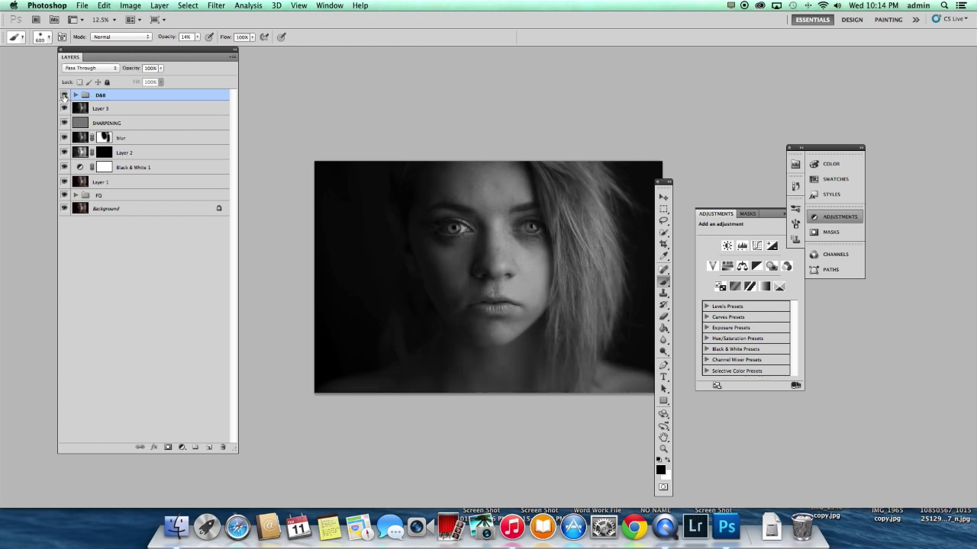
click(64, 95)
click(64, 95)
click(64, 95)
click(64, 95)
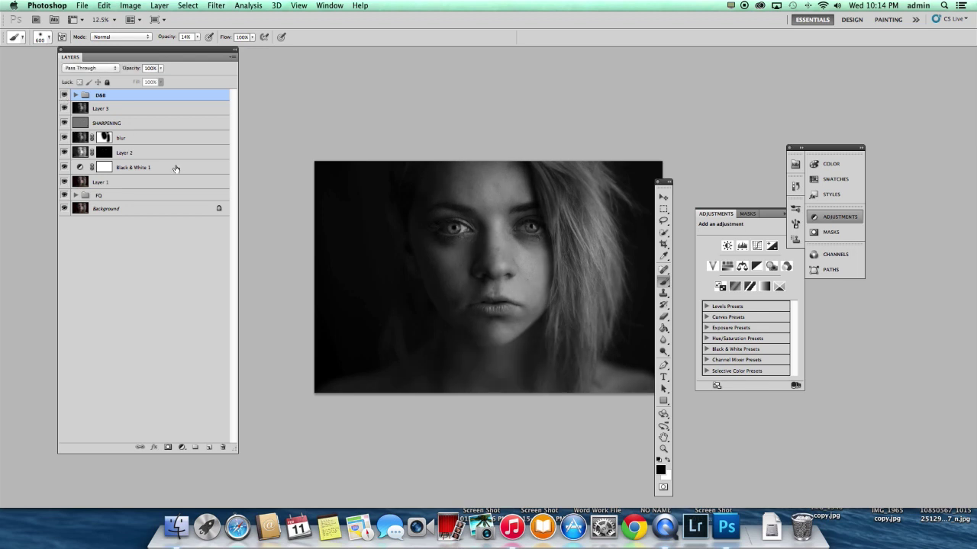
scroll(546, 242, right, 4)
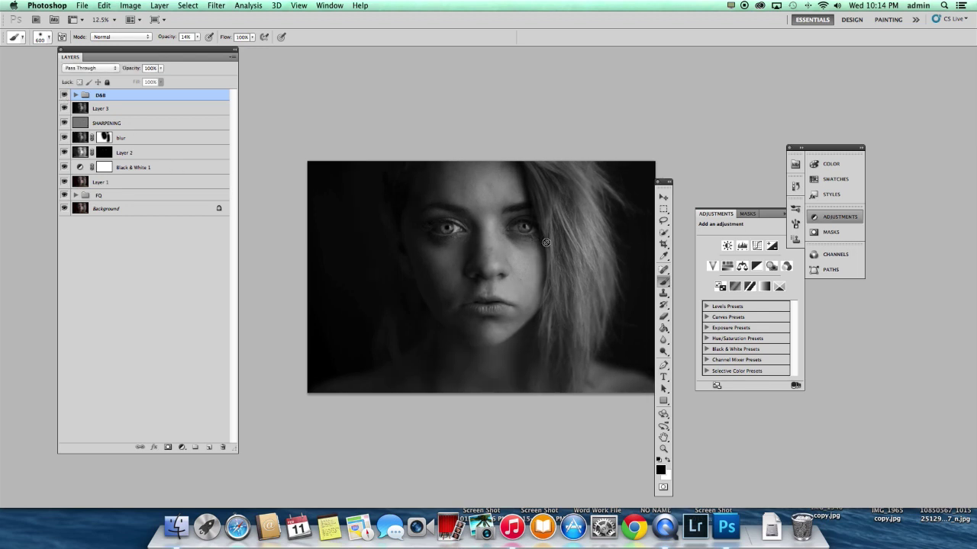
scroll(546, 243, left, 5)
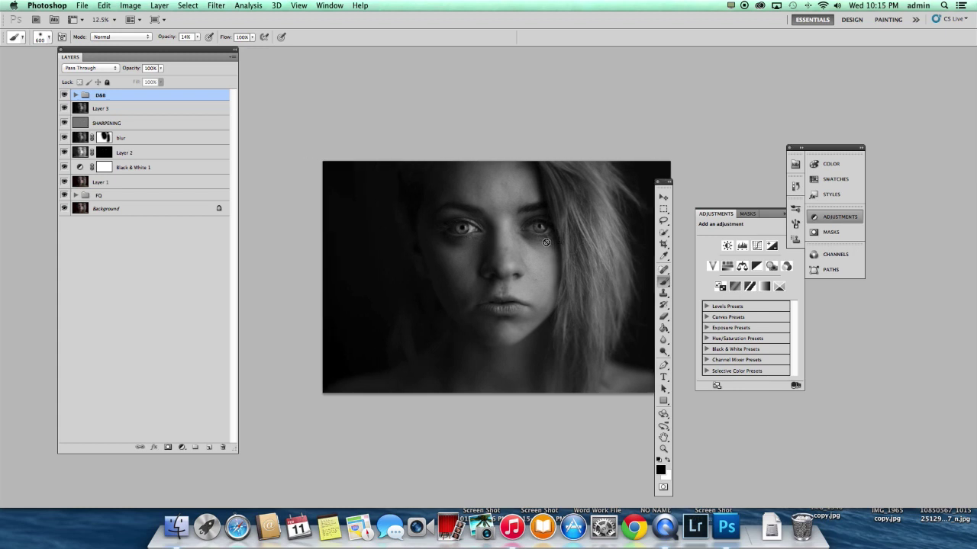
scroll(547, 242, right, 4)
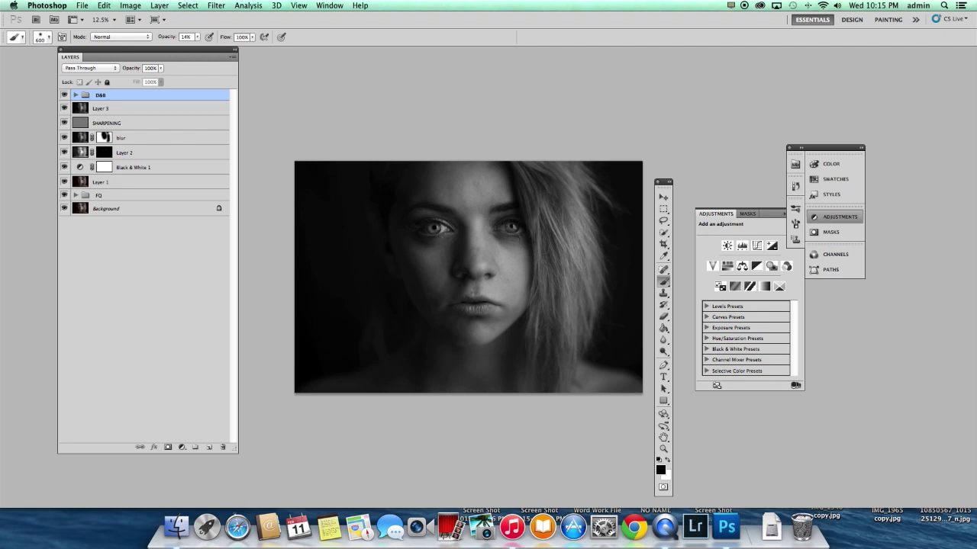
key(Tab)
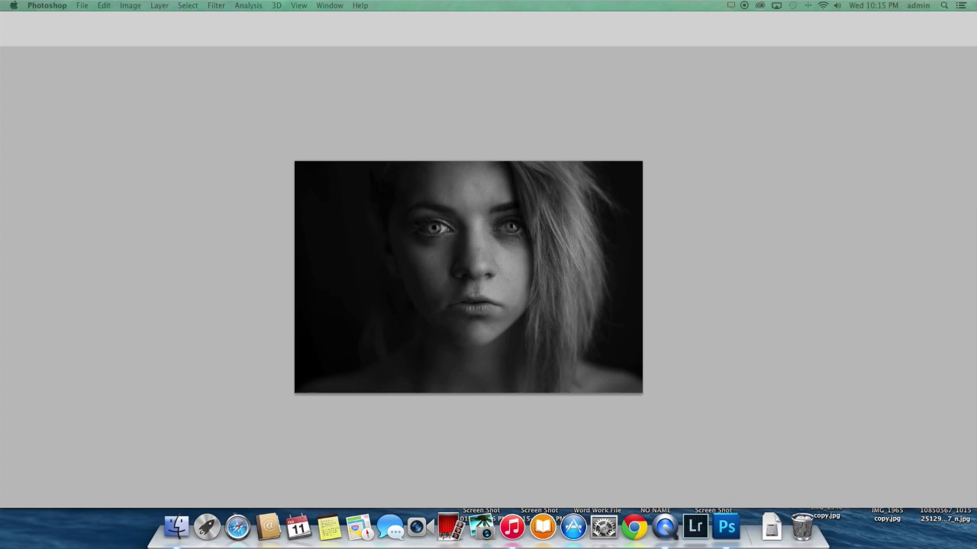
key(Tab)
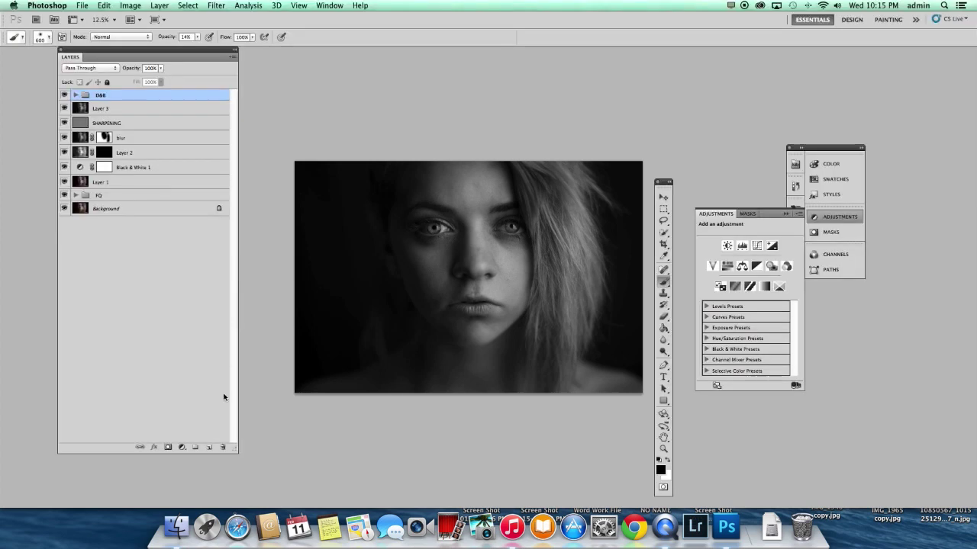
Add a new layer above the D&B group, stamp the visible image onto it, and open the Shadows/Highlights adjustment.
click(209, 447)
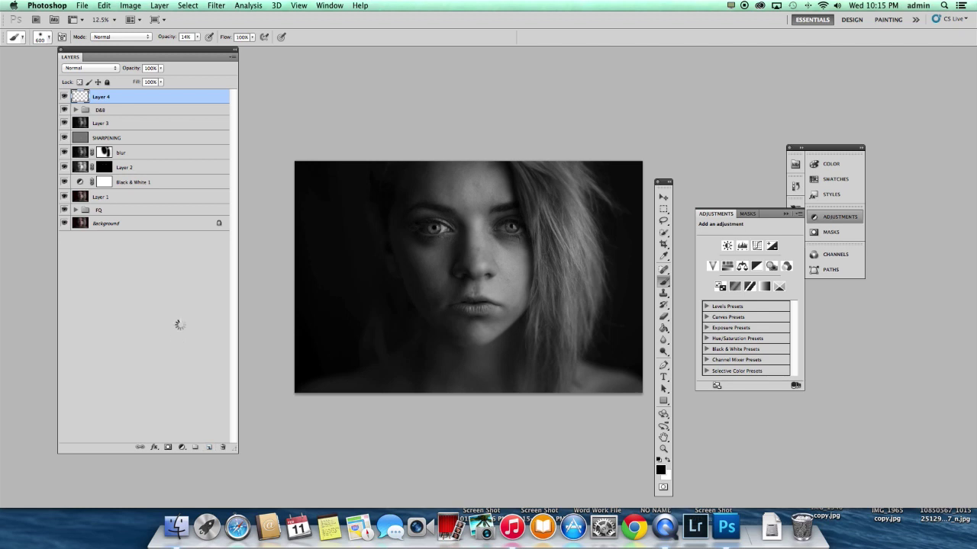
click(131, 5)
mouse_move(147, 38)
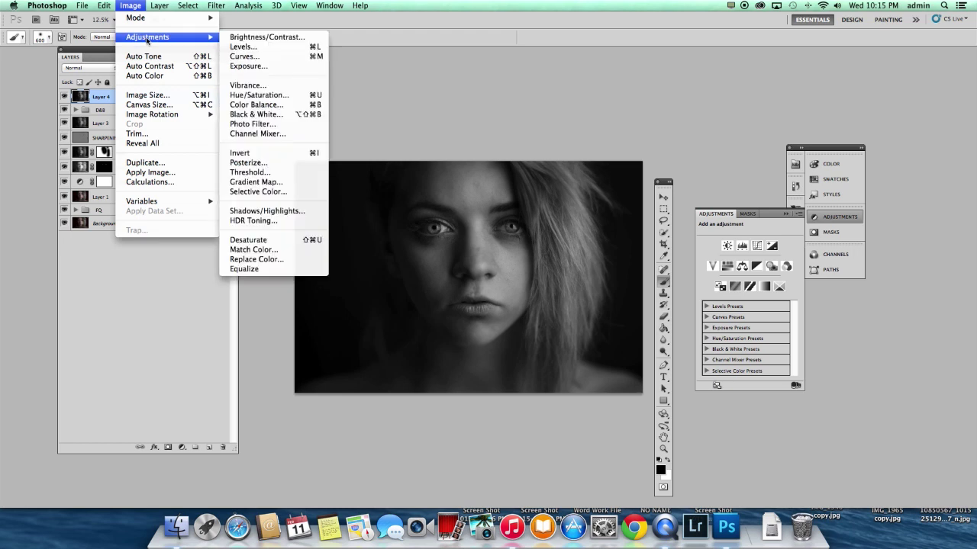
click(291, 216)
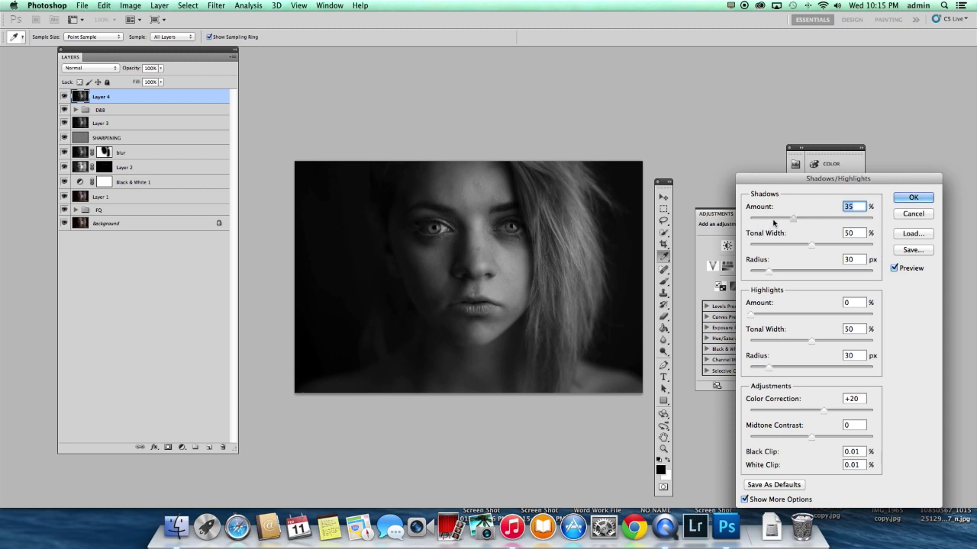
Set the Shadows amount, tonal width and radius all to 0.
click(789, 219)
drag(791, 219, 750, 219)
key(Tab)
text(18)
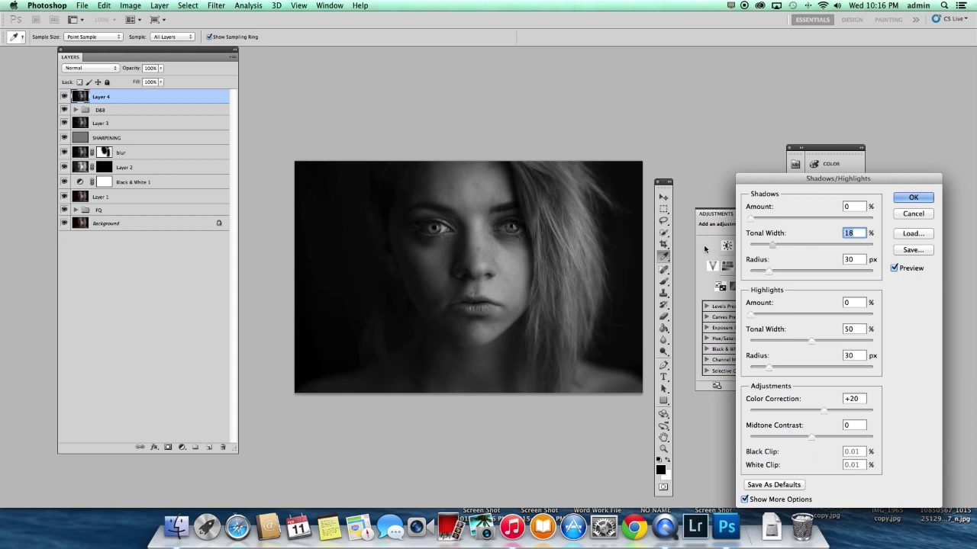
text(0)
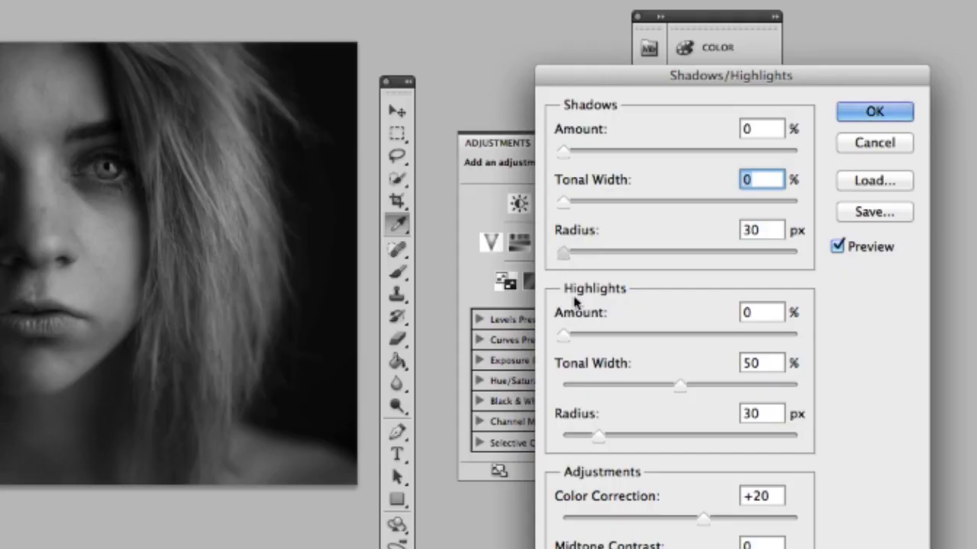
key(Tab)
text(0)
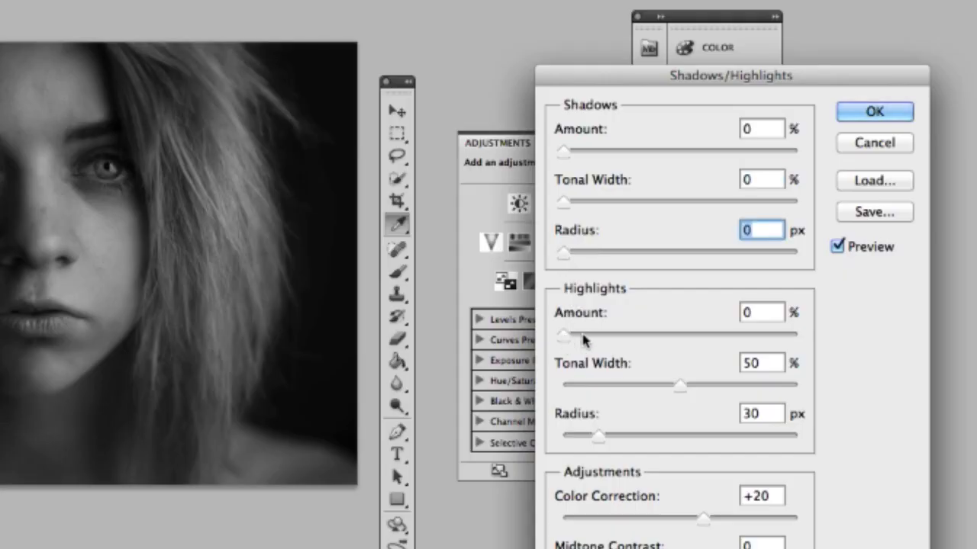
Try different Highlights amounts while watching the preview and settle on 70%.
click(717, 336)
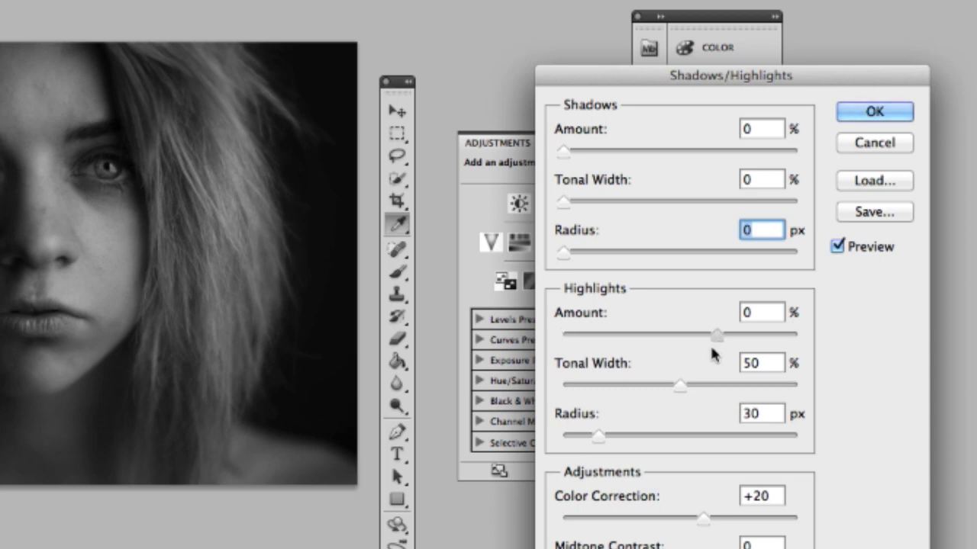
click(717, 336)
drag(646, 335, 683, 395)
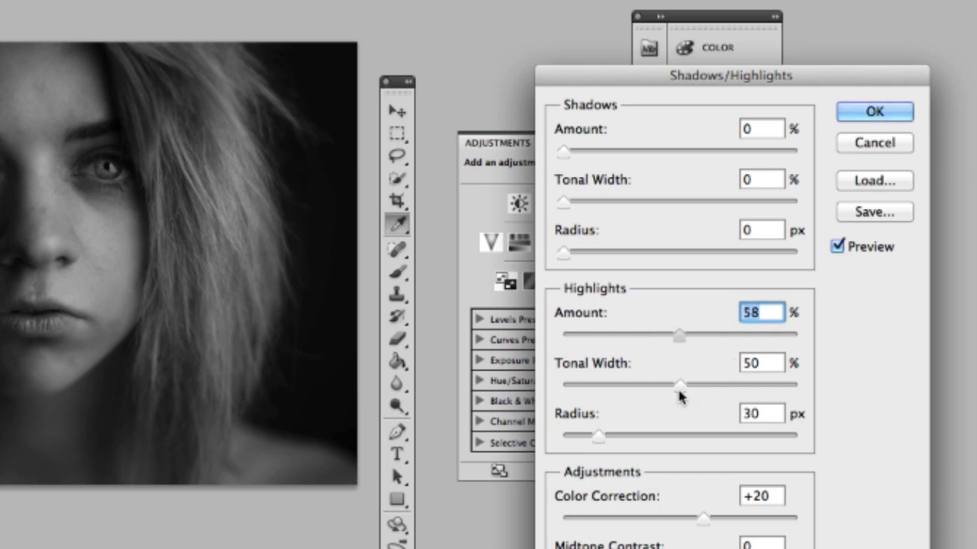
click(685, 341)
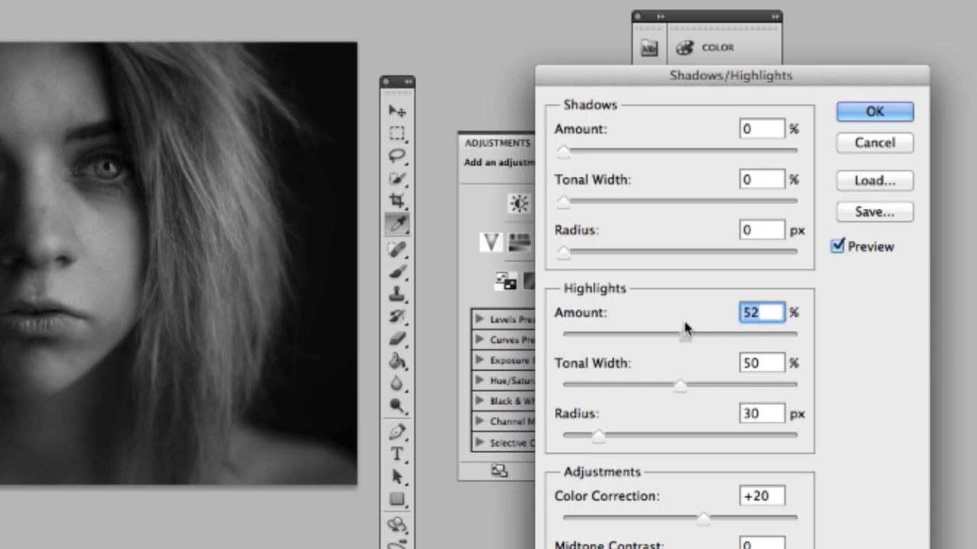
click(689, 341)
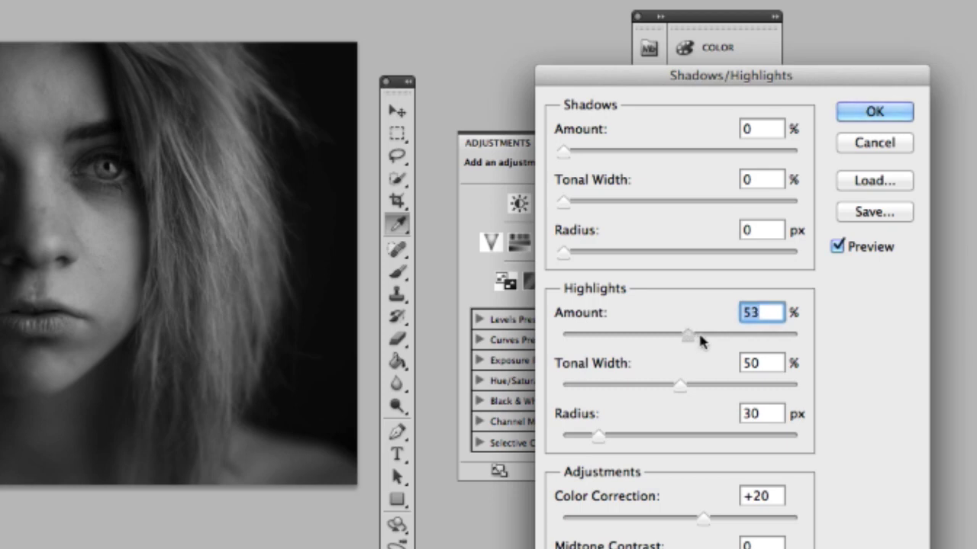
drag(694, 335, 703, 335)
text(70)
Set the Highlights tonal width to 55% and radius to 37 px, and apply the adjustment.
key(Tab)
text(58)
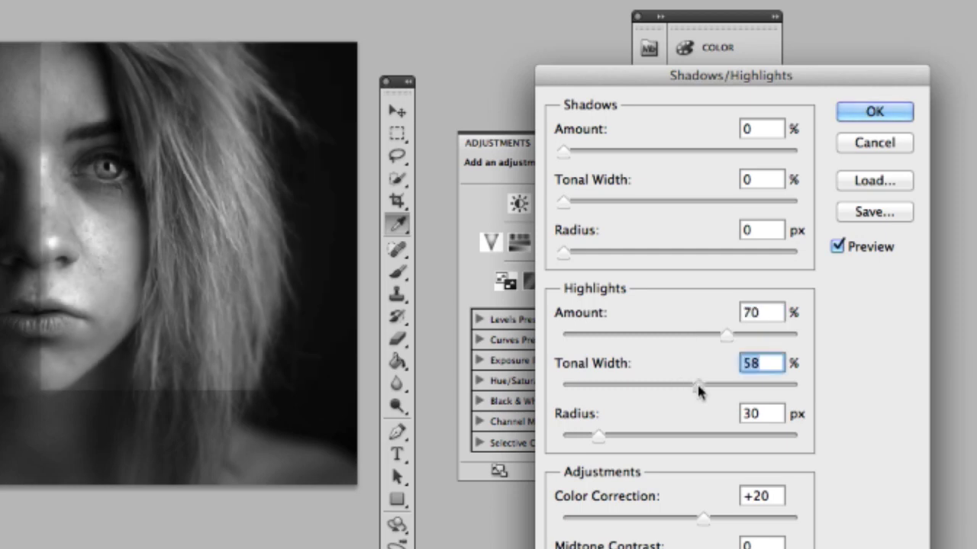
drag(698, 386, 692, 386)
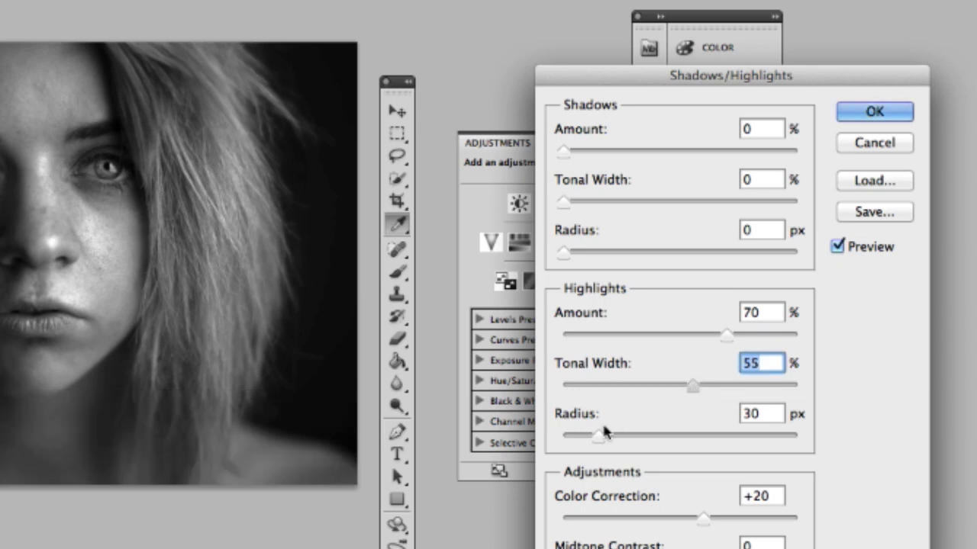
drag(599, 429, 607, 438)
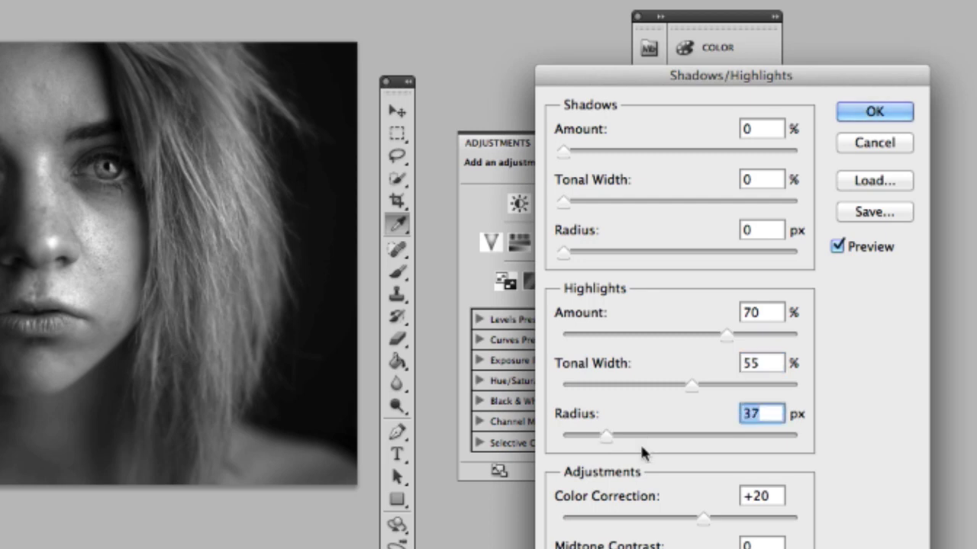
key(Return)
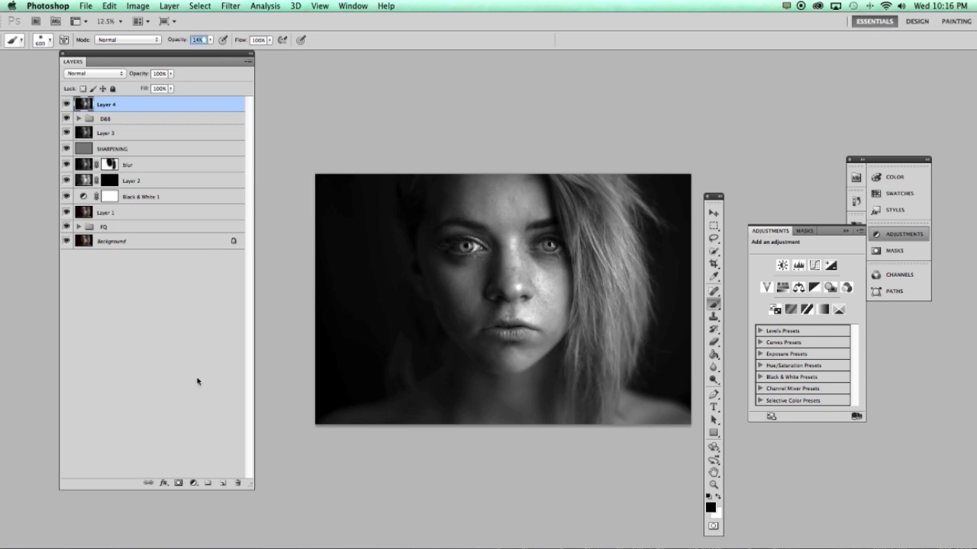
Add a layer mask to Layer 4 and invert it to black to hide the adjustment.
click(176, 484)
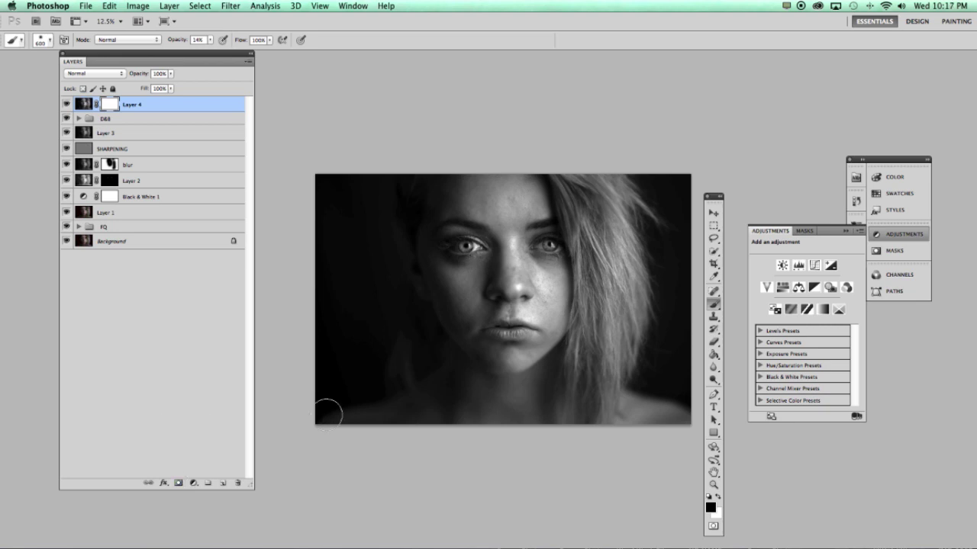
scroll(326, 412, right, 2)
scroll(326, 414, left, 1)
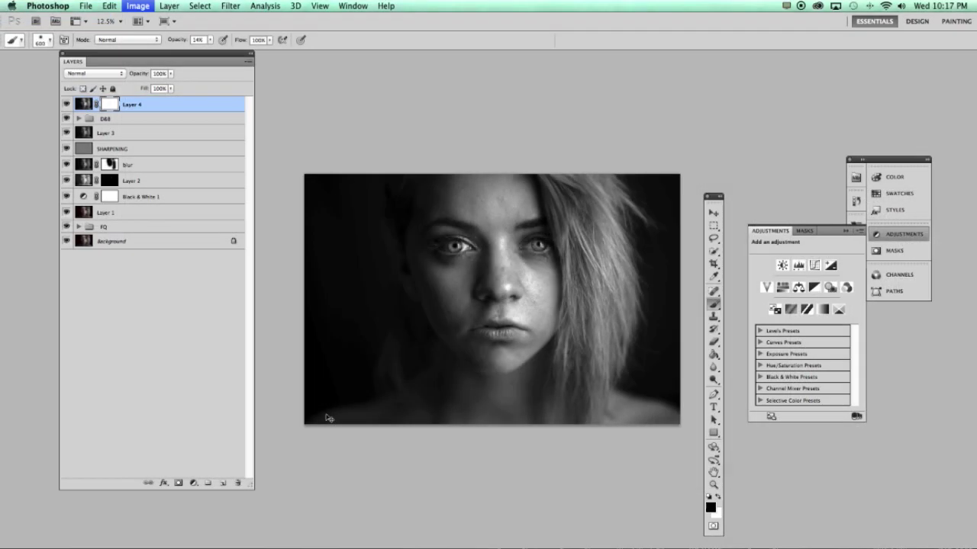
key(super+i)
Make white the foreground color and set the brush opacity to 54% for painting on Layer 4's mask.
key(super+plus)
key(super+plus)
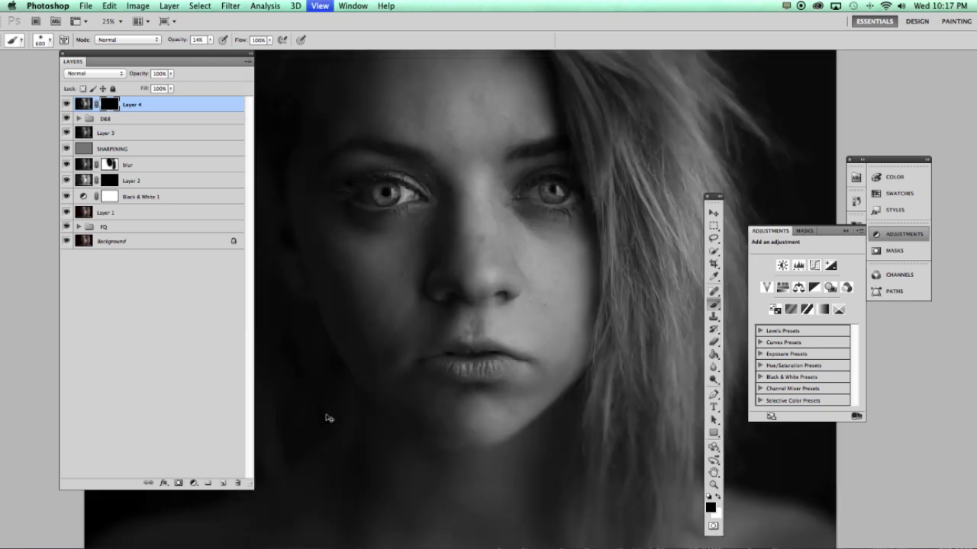
key(super+plus)
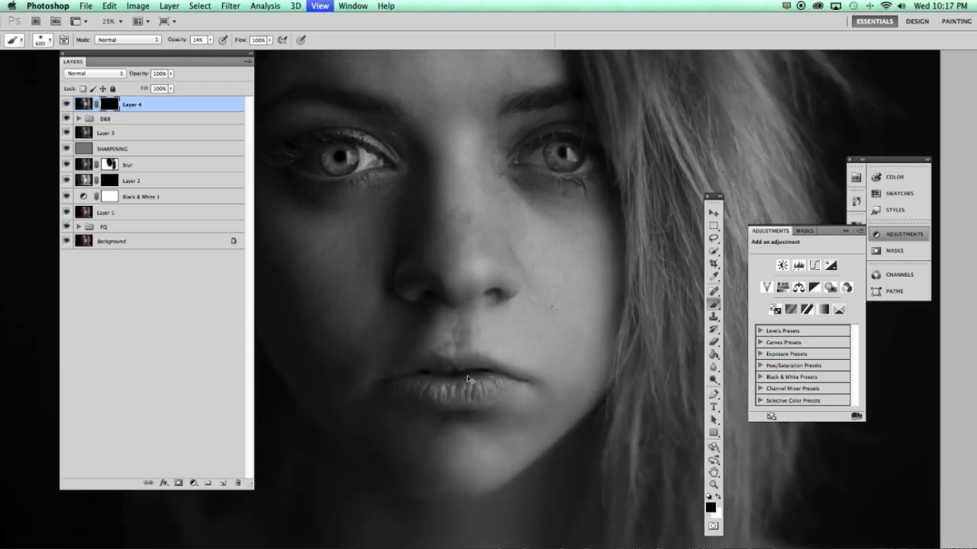
key(super+plus)
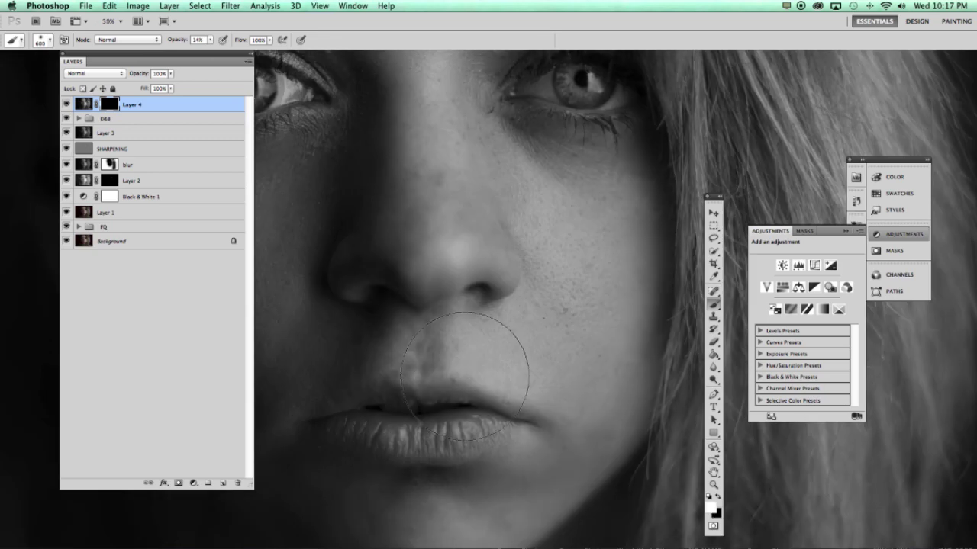
click(209, 42)
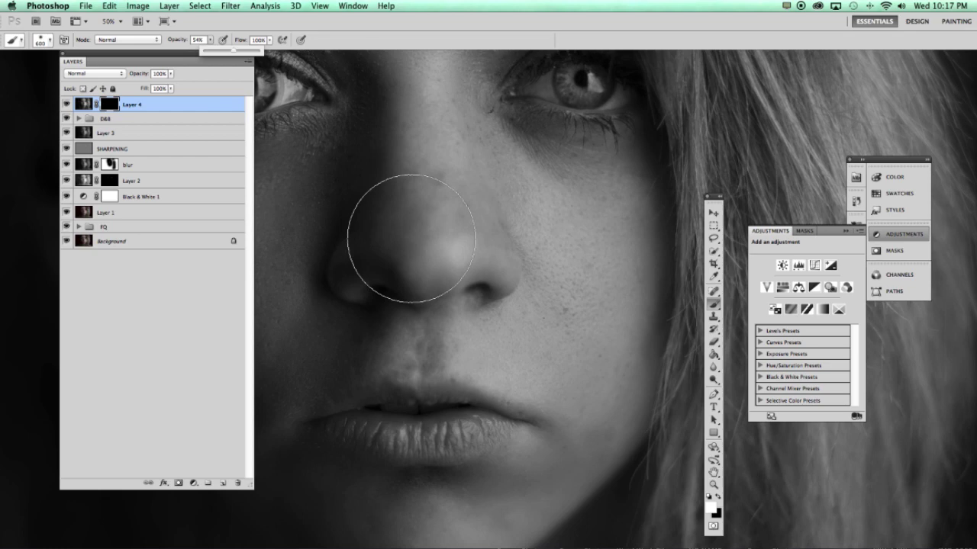
Try revealing the adjustment on the cheek beside the hair with a 150 px brush, and undo the stroke.
key(bracketleft)
key(bracketleft)
key(bracketleft)
key(bracketleft)
key(bracketleft)
key(bracketleft)
key(bracketleft)
mouse_move(567, 249)
mouse_down()
mouse_move(575, 301)
mouse_move(602, 279)
mouse_move(589, 218)
mouse_up()
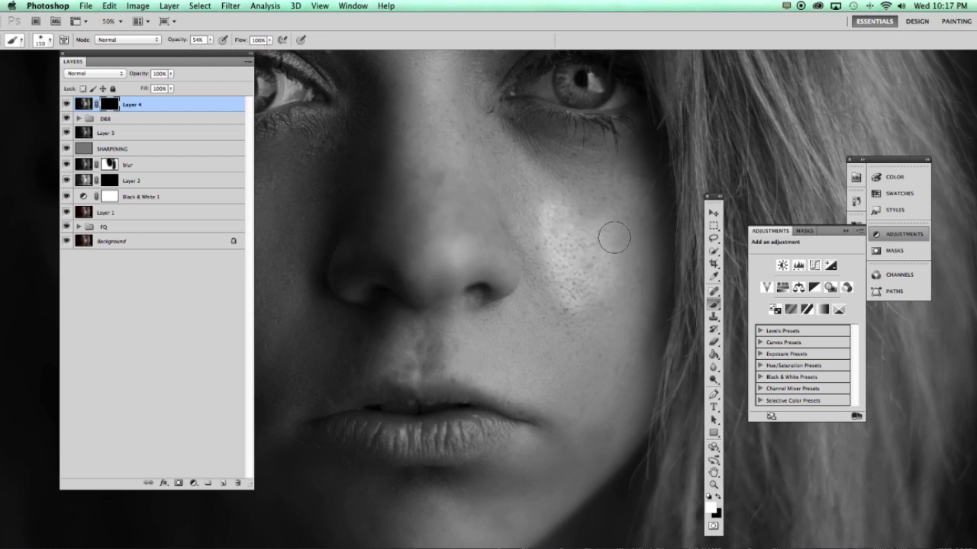
key(super+z)
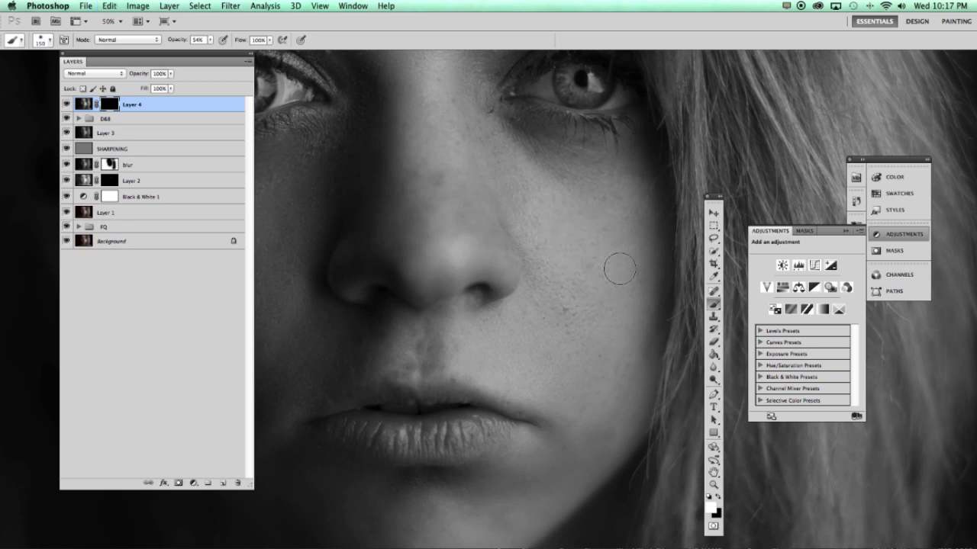
Enlarge the brush to 400 px and paint white on Layer 4's mask over the cheek beside the hair.
key(bracketright)
key(bracketright)
key(bracketright)
key(bracketright)
key(bracketright)
key(bracketright)
key(bracketright)
key(bracketleft)
key(bracketleft)
mouse_move(614, 244)
mouse_down()
mouse_move(614, 311)
mouse_move(597, 380)
mouse_move(573, 408)
mouse_move(575, 278)
mouse_move(557, 294)
mouse_up()
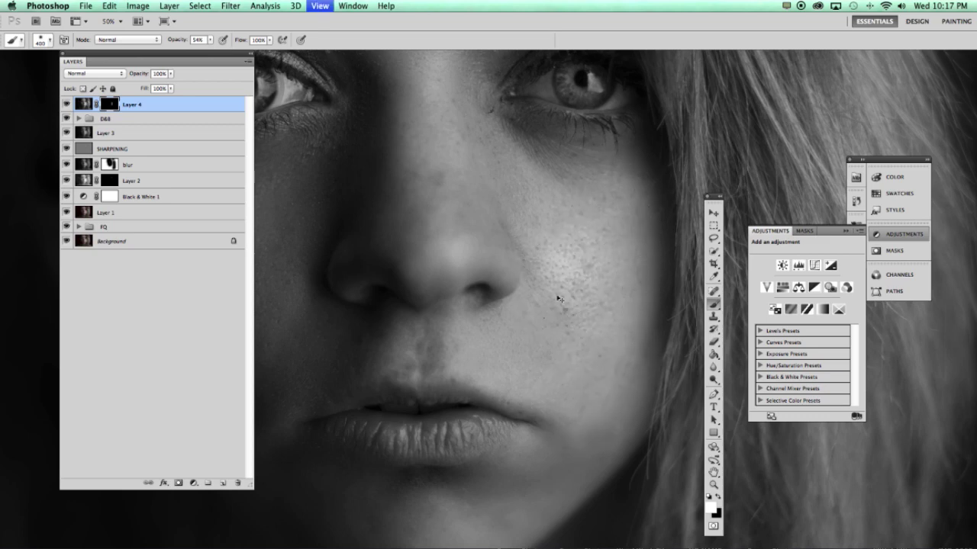
Paint white on Layer 4's mask over the shadowed cheek below the eye.
key(super+minus)
key(super+minus)
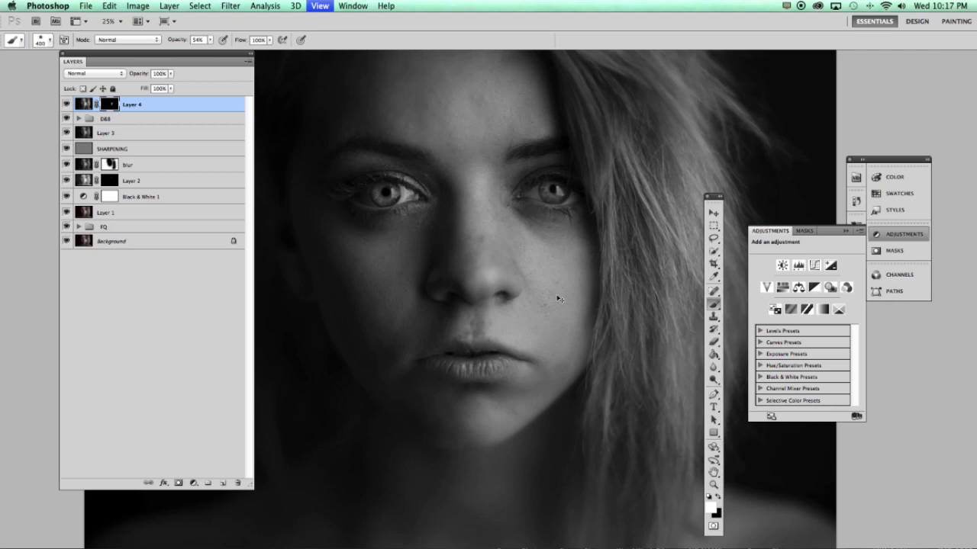
key(super+minus)
key(super+minus)
key(super+plus)
key(super+equal)
key(super+equal)
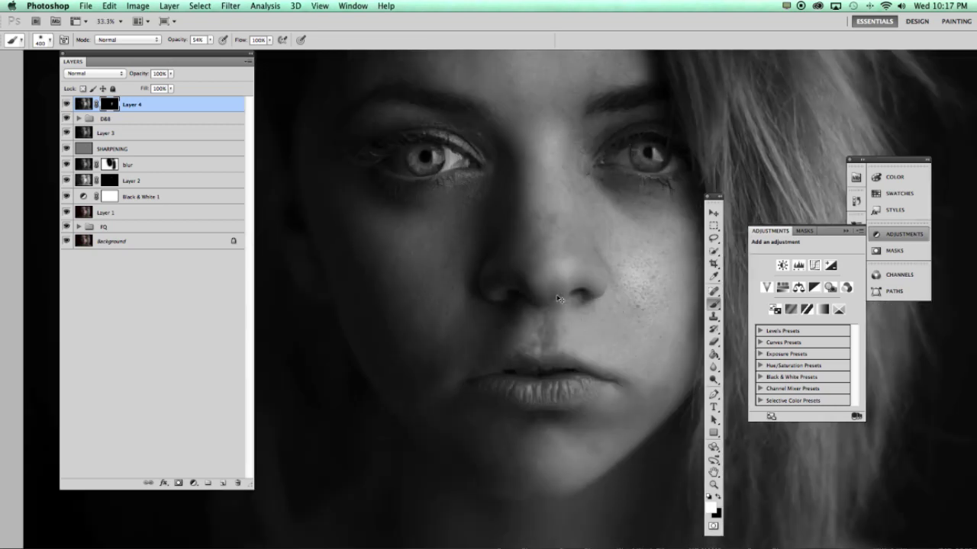
mouse_move(440, 365)
mouse_down()
mouse_move(476, 327)
mouse_move(424, 280)
mouse_move(406, 235)
mouse_move(414, 227)
mouse_up()
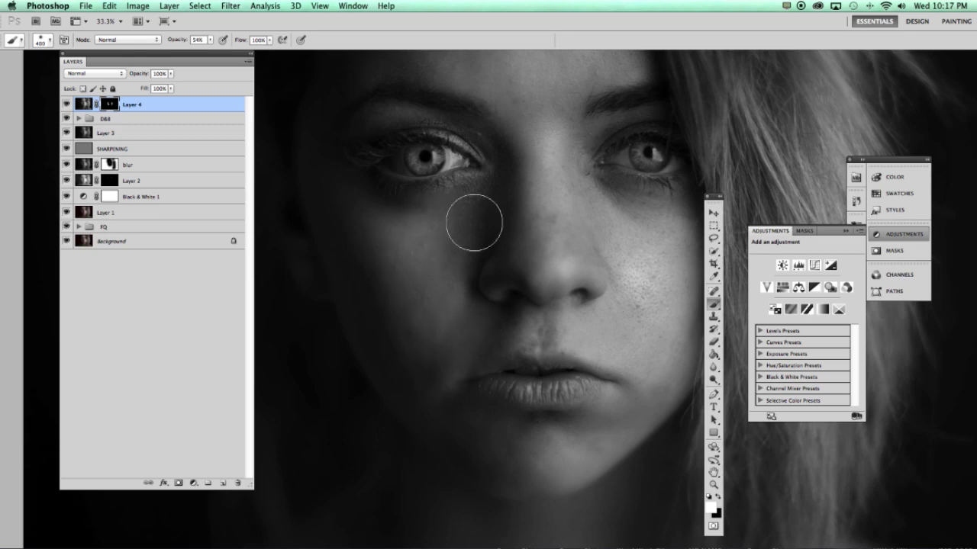
Soften the bright cheek patch by painting black on Layer 4's mask, and return the foreground color to white.
drag(591, 313, 511, 307)
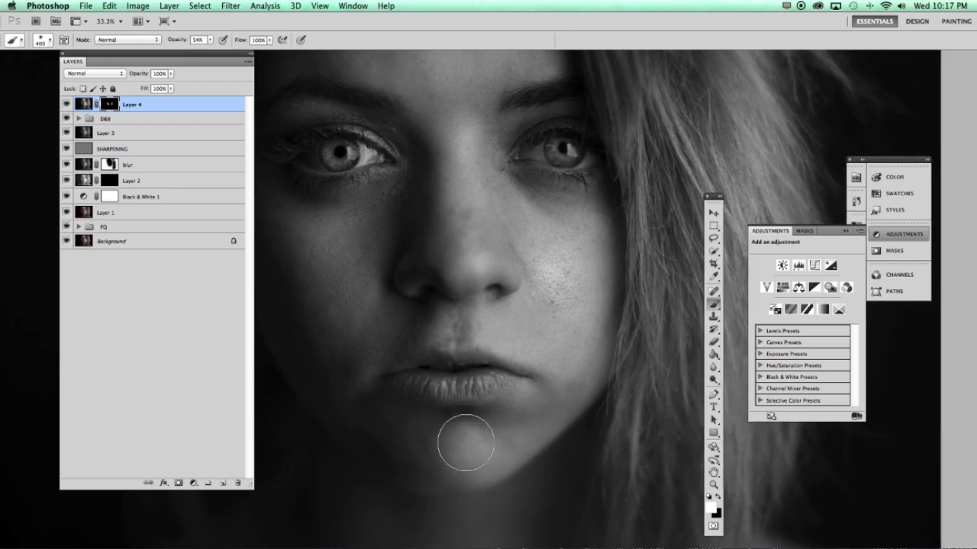
key(x)
mouse_move(556, 275)
mouse_down()
mouse_move(570, 289)
mouse_move(571, 345)
mouse_move(572, 305)
mouse_move(531, 215)
mouse_move(508, 207)
mouse_move(562, 218)
mouse_move(615, 252)
mouse_move(579, 341)
mouse_move(514, 351)
mouse_move(483, 322)
mouse_move(504, 327)
mouse_move(507, 315)
mouse_move(492, 266)
mouse_move(479, 262)
mouse_up()
key(x)
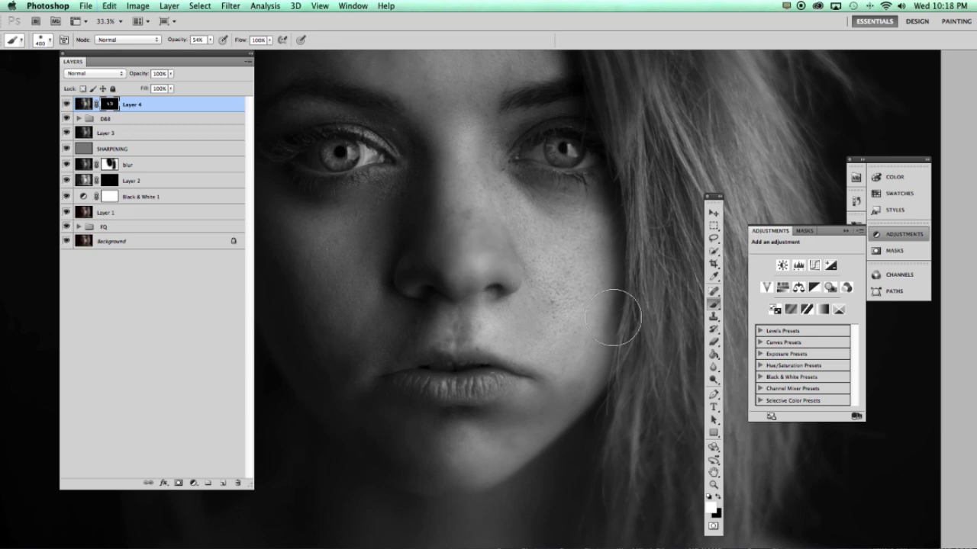
Toggle Layer 4's visibility to compare the whole portrait with and without the masked highlights adjustment.
key(super+minus)
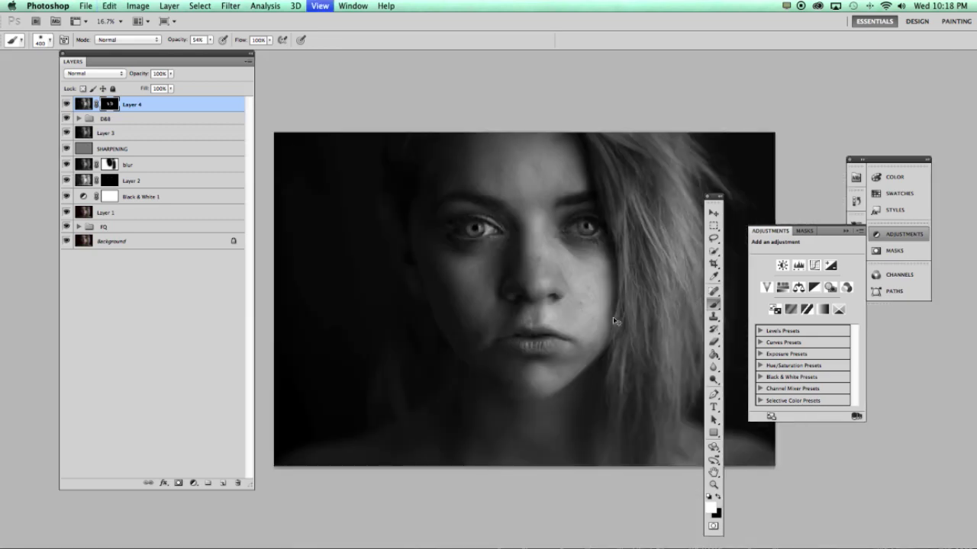
key(super+minus)
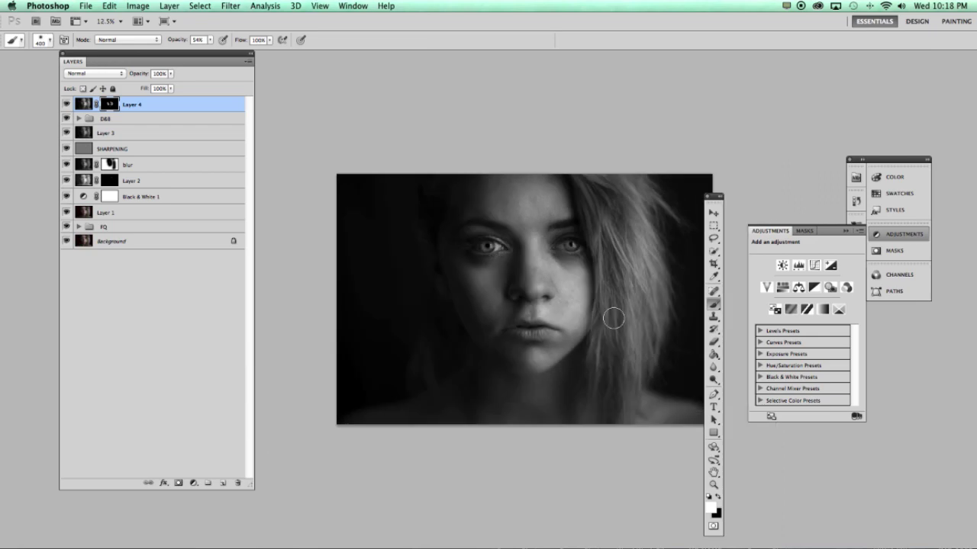
click(66, 105)
click(66, 105)
scroll(480, 272, left, 5)
scroll(481, 272, right, 4)
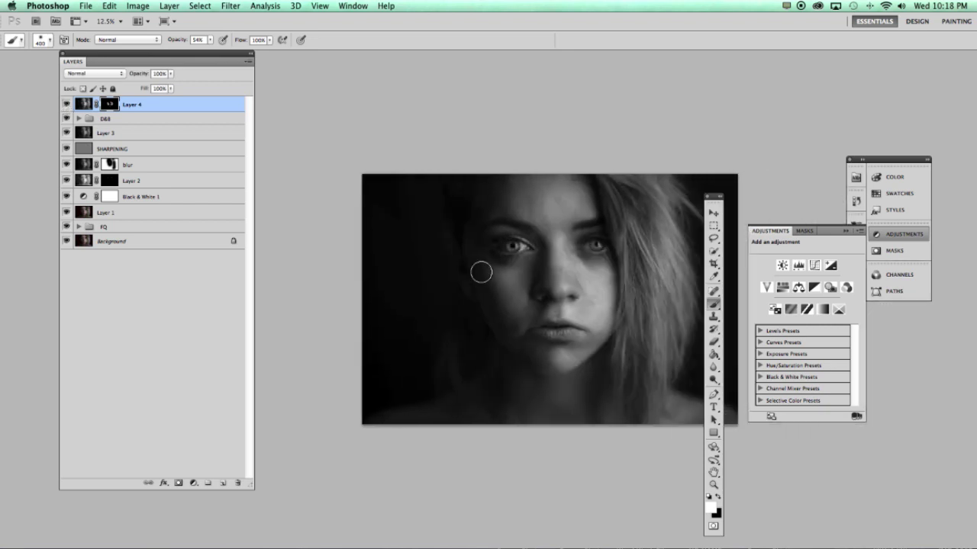
scroll(481, 272, right, 3)
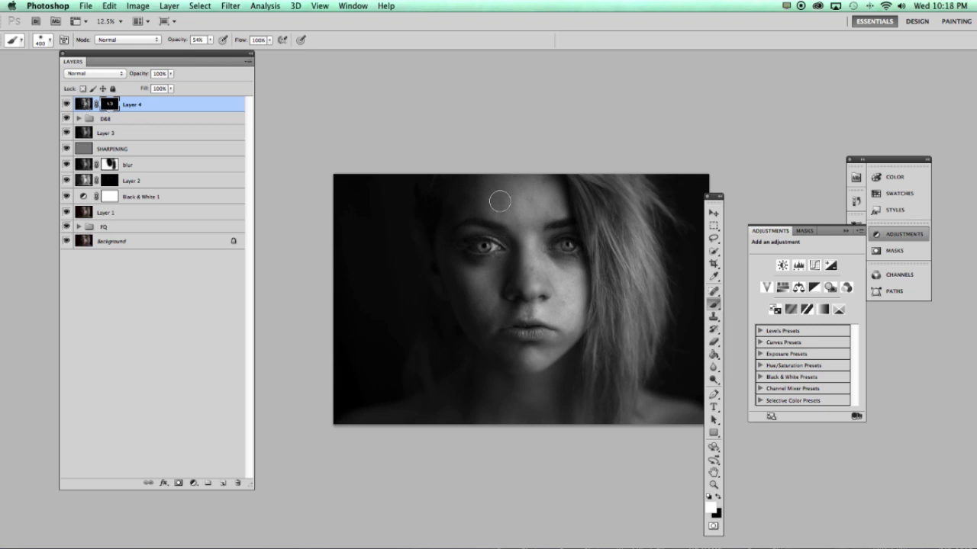
scroll(500, 201, right, 4)
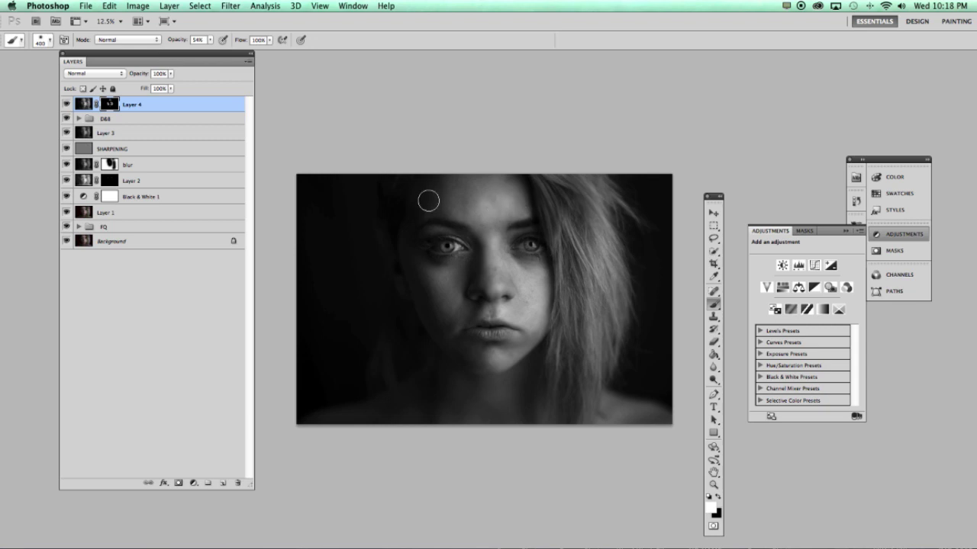
scroll(428, 201, left, 3)
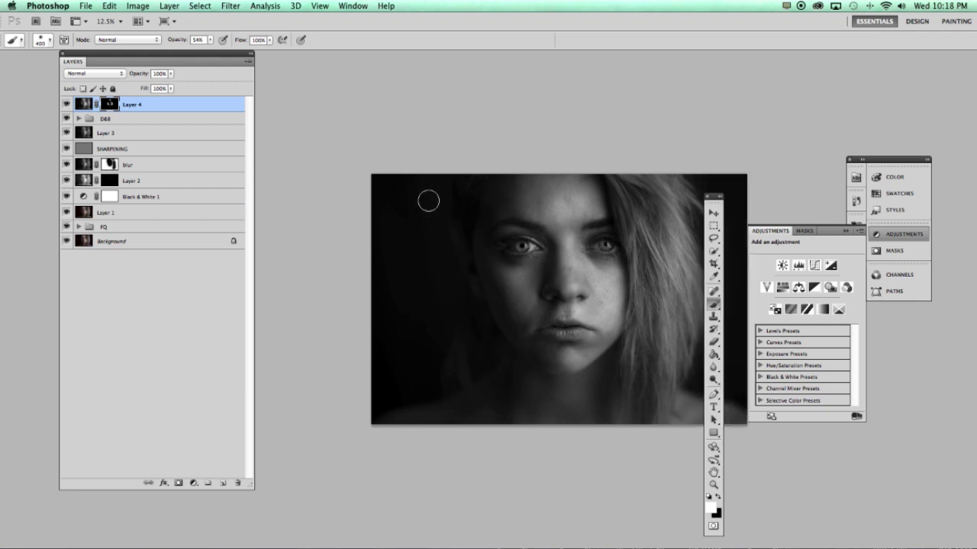
scroll(428, 200, right, 3)
key(super+z)
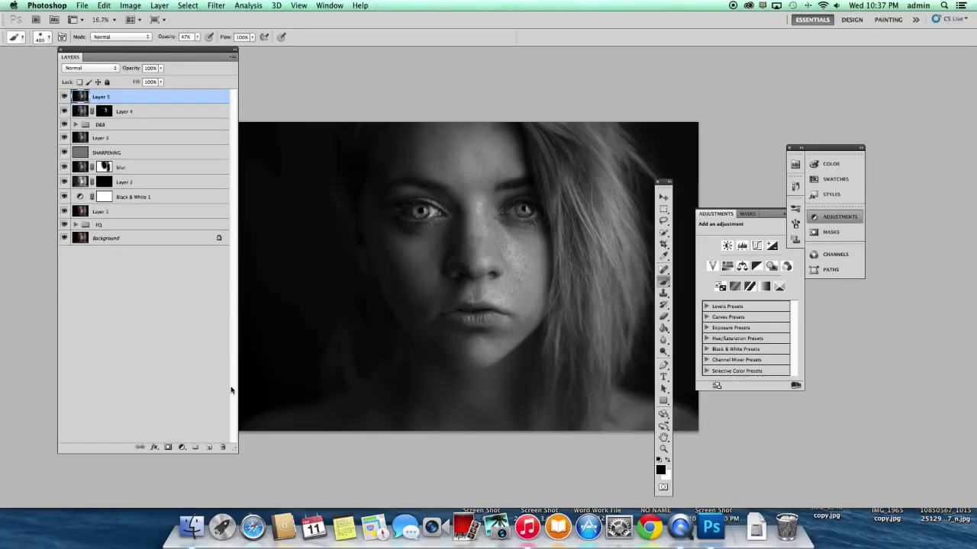
Add a Brightness/Contrast adjustment layer above Layer 5 with brightness 15 and contrast 35.
click(182, 448)
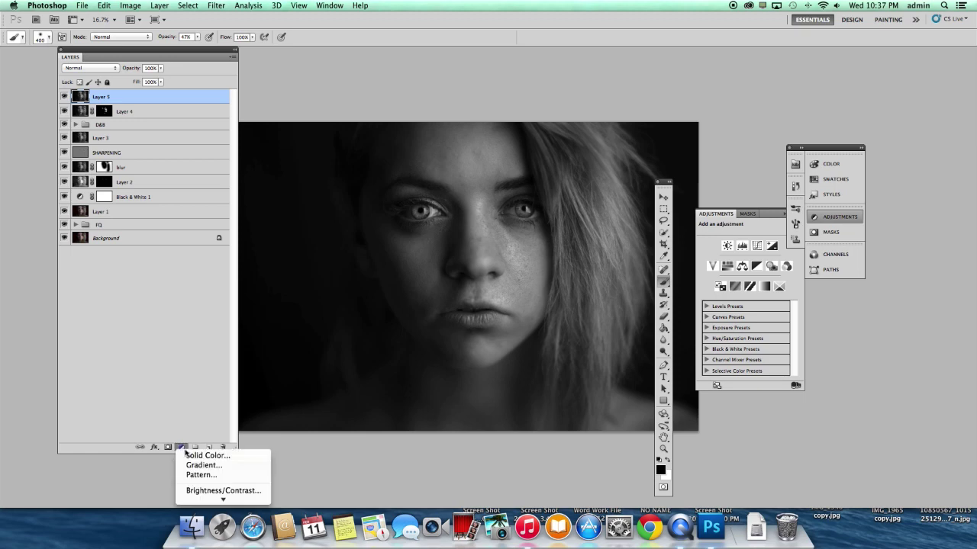
click(214, 491)
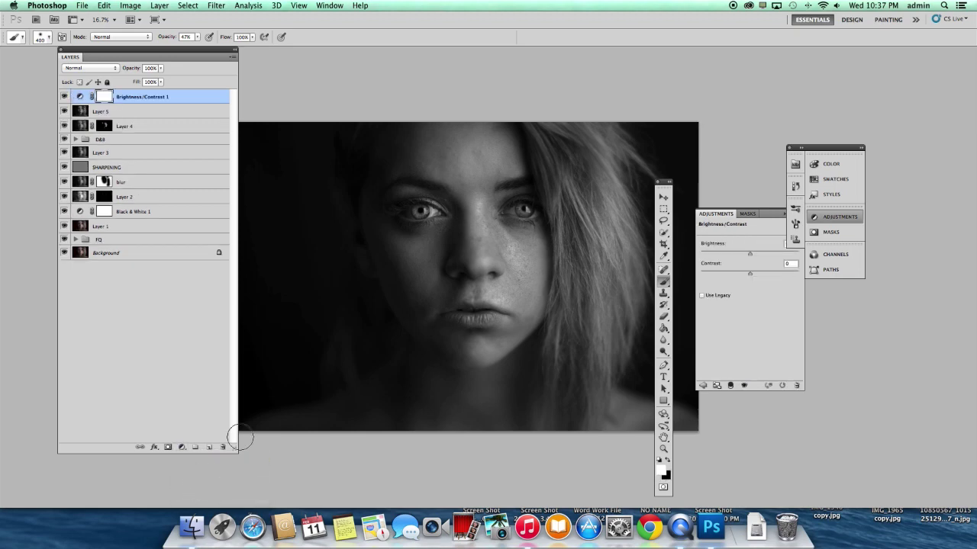
click(761, 254)
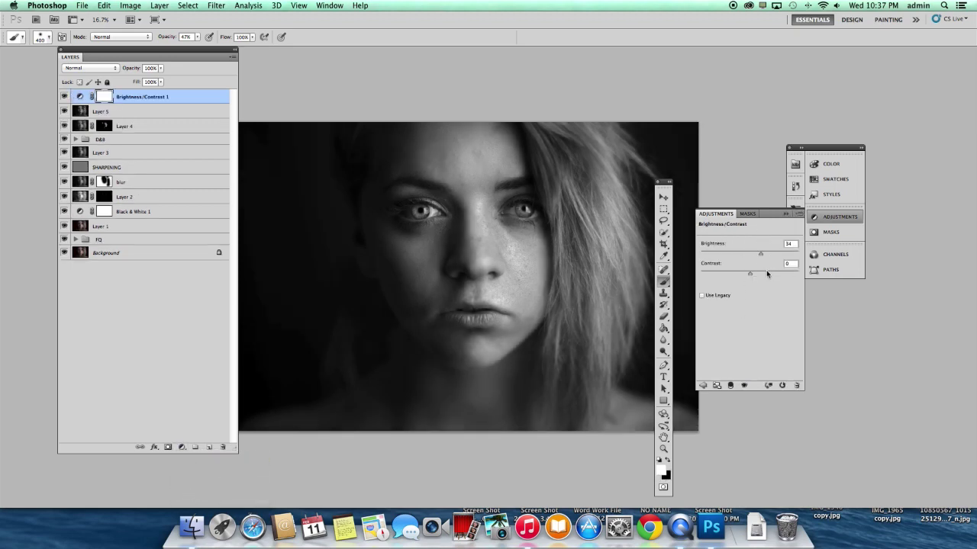
click(766, 273)
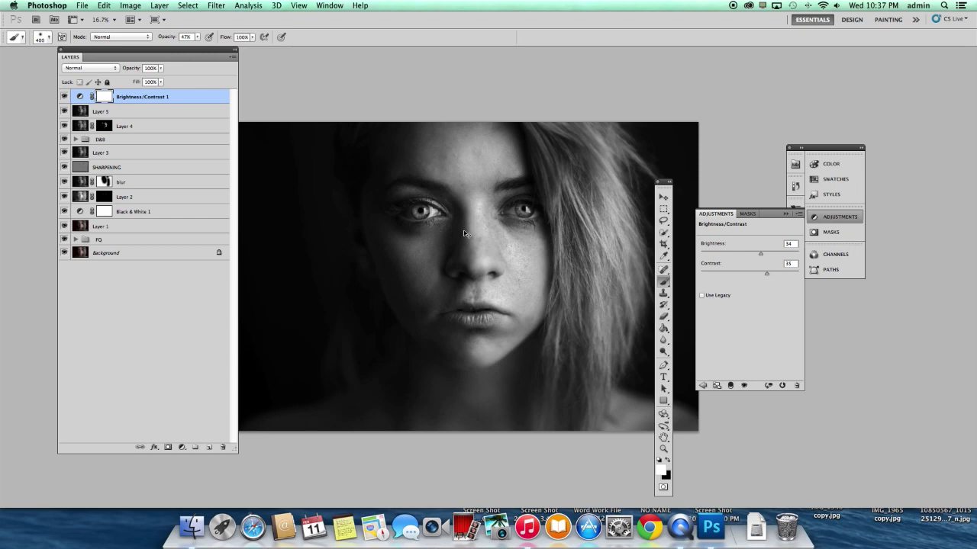
scroll(728, 255, up, 1)
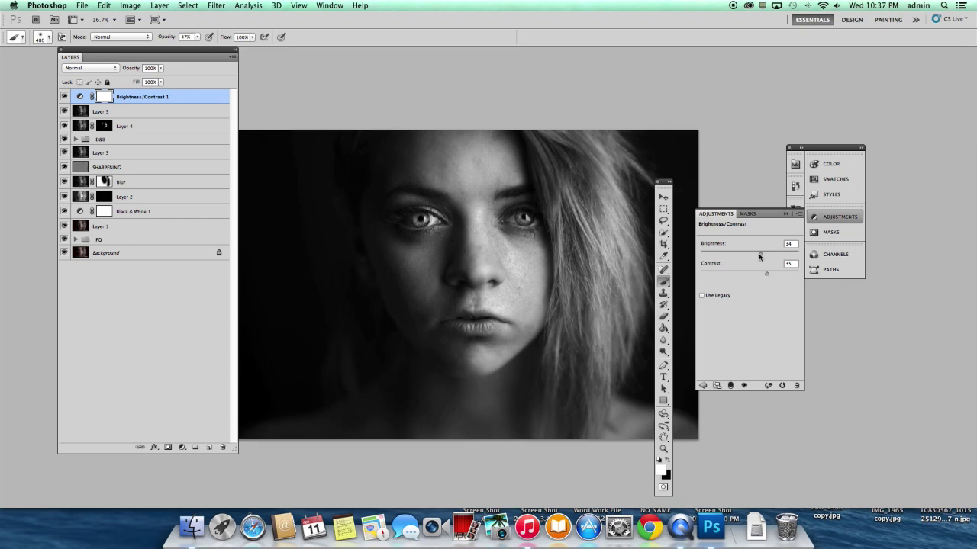
drag(759, 255, 753, 254)
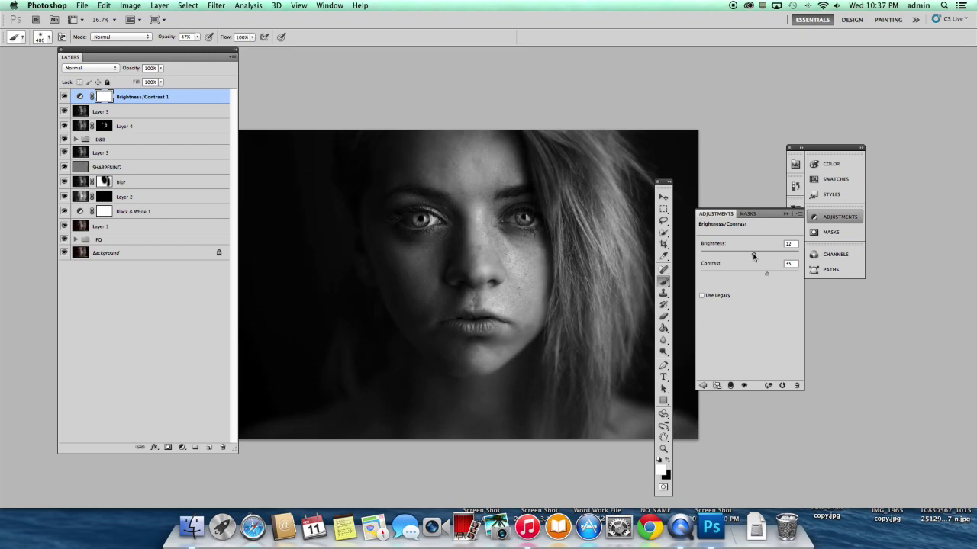
Turn the Brightness/Contrast mask black and begin painting it white with a 700 px brush at 50% opacity.
key(super+BackSpace)
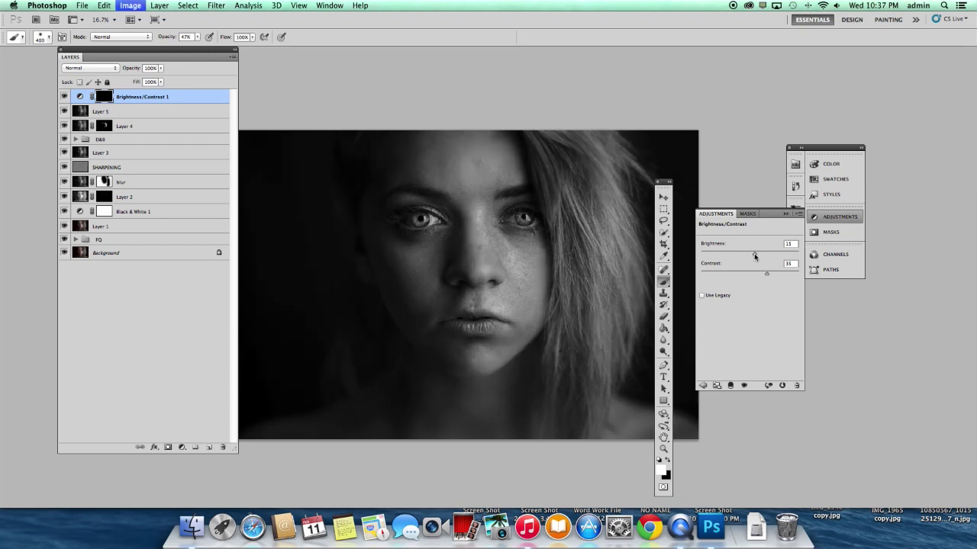
click(197, 36)
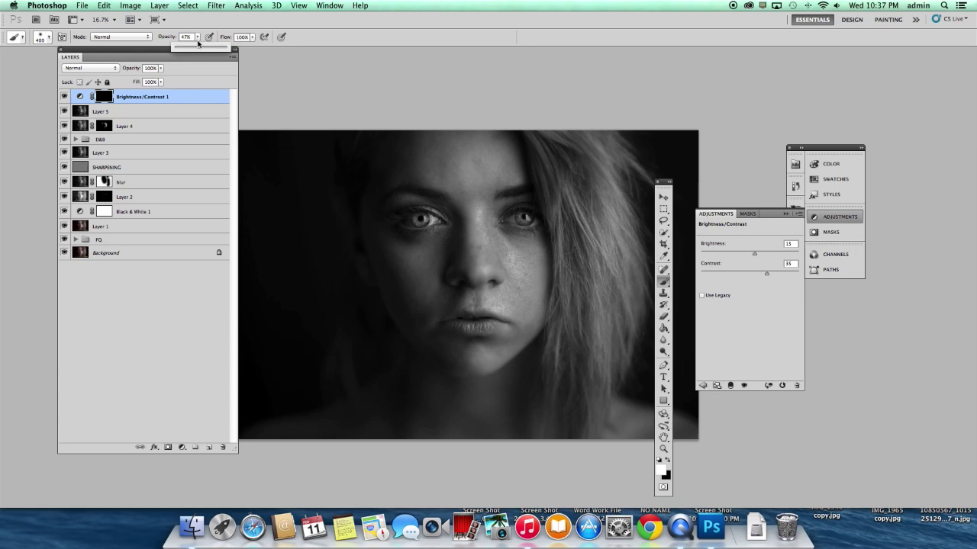
key(f)
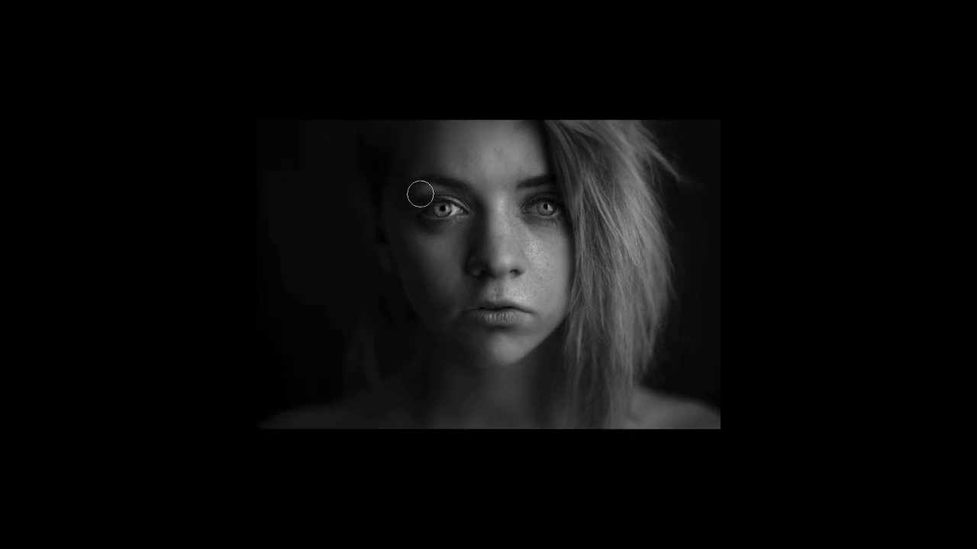
key(bracketright)
key(bracketright)
key(bracketright)
key(f)
key(f)
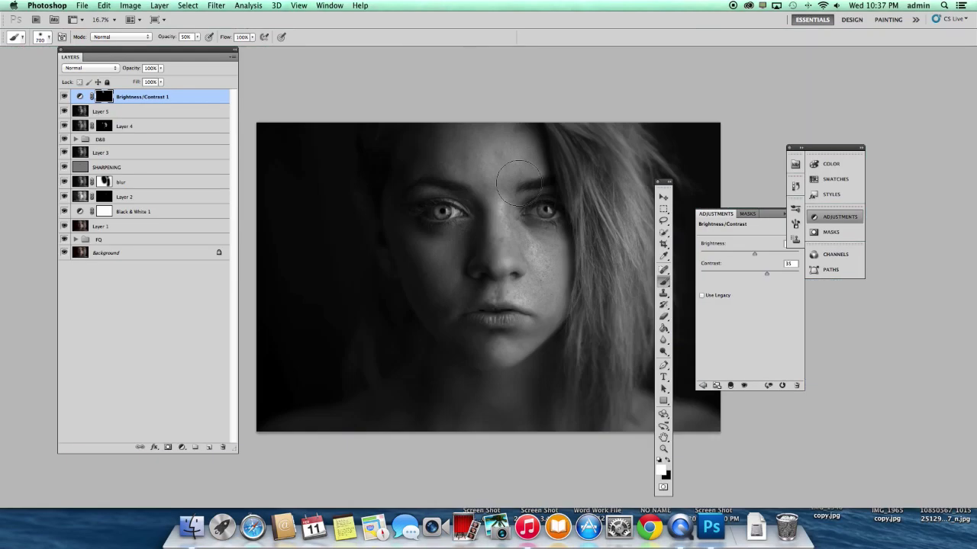
Raise the brush opacity to 62% and paint white on the Brightness/Contrast mask over the hair and dark background.
click(196, 39)
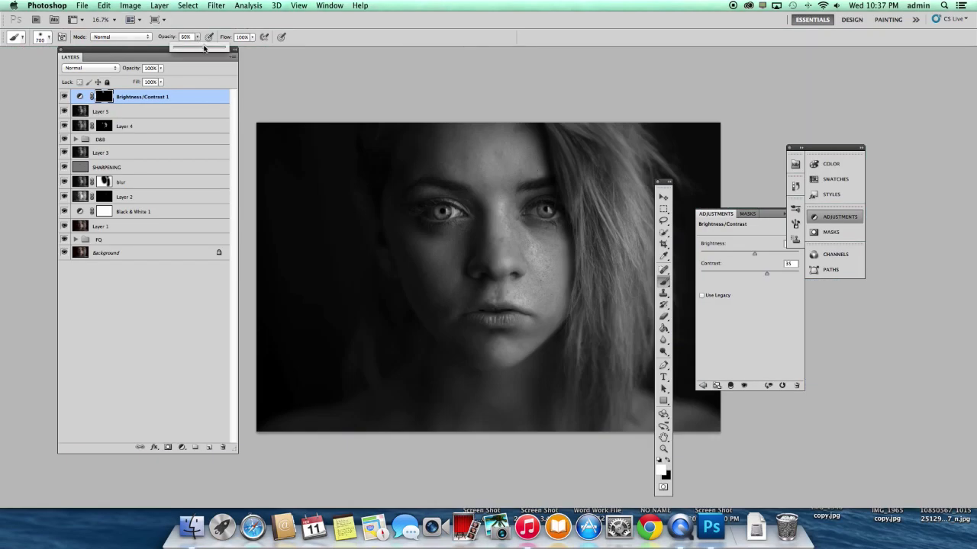
key(f)
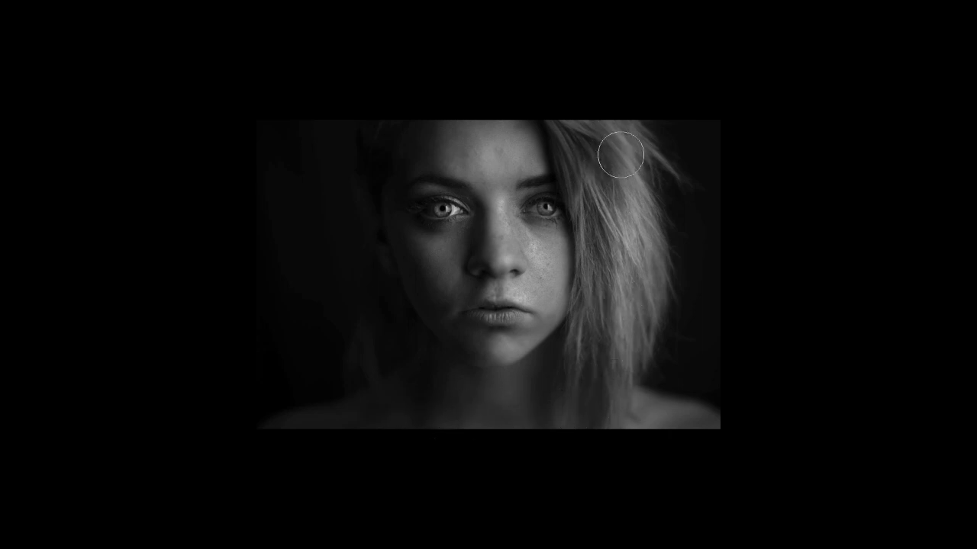
scroll(392, 276, left, 2)
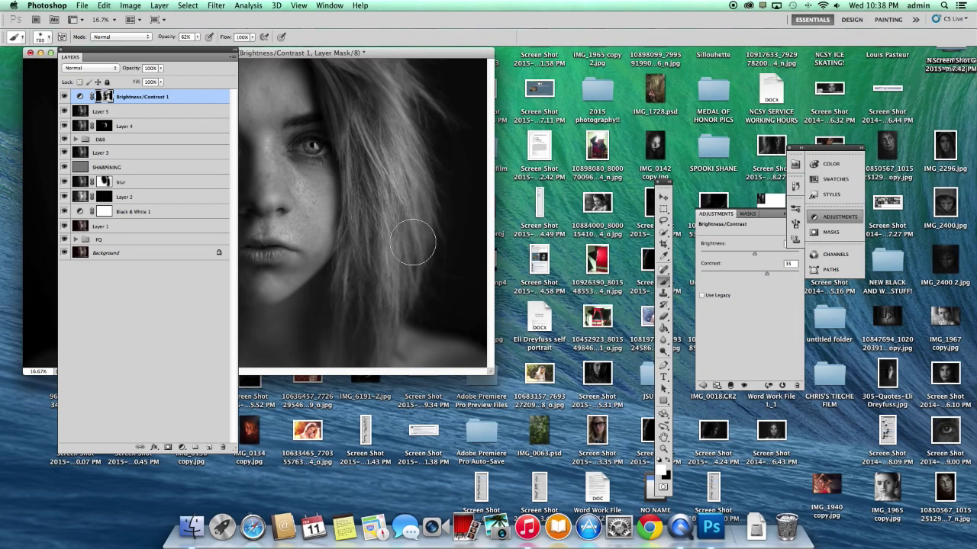
key(f)
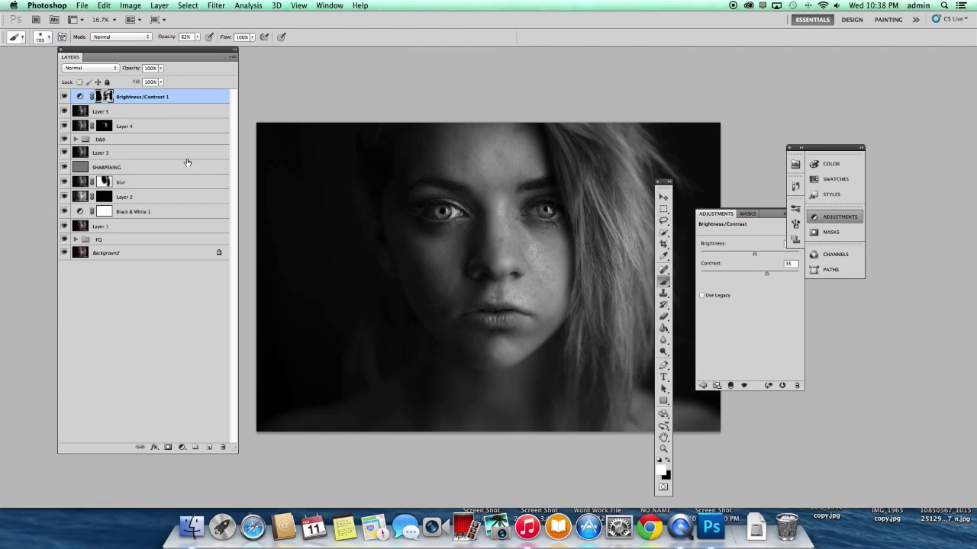
Add a black-to-white Gradient Map adjustment layer on top and invert its mask to black.
click(182, 447)
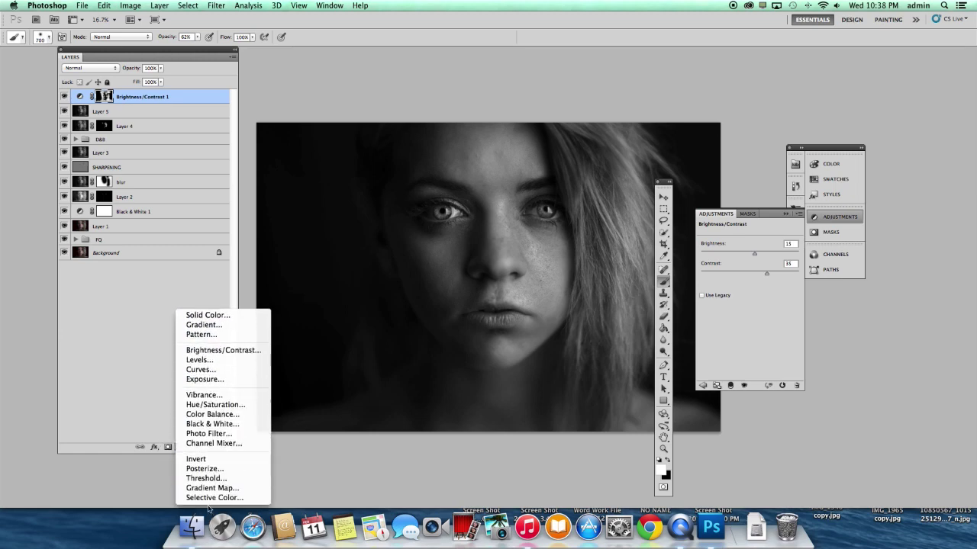
click(206, 483)
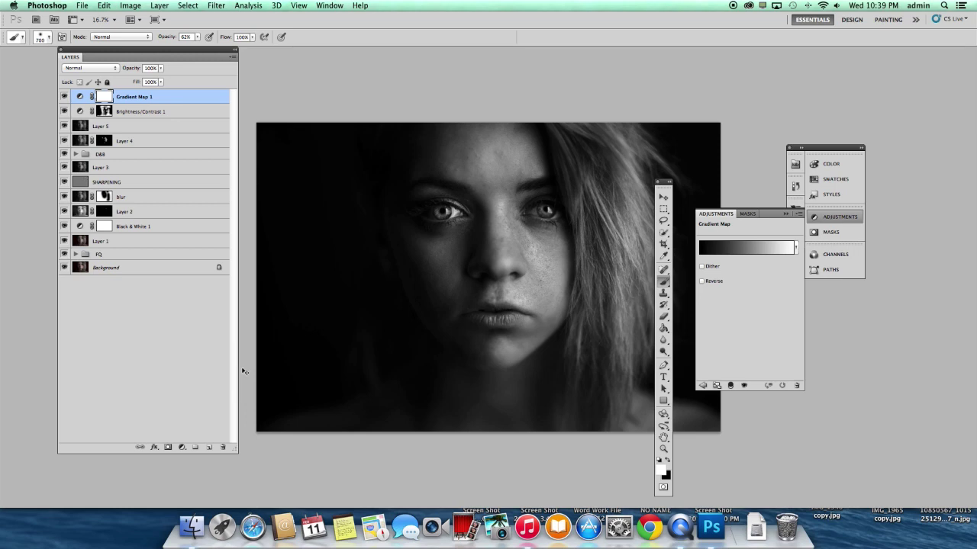
key(super+i)
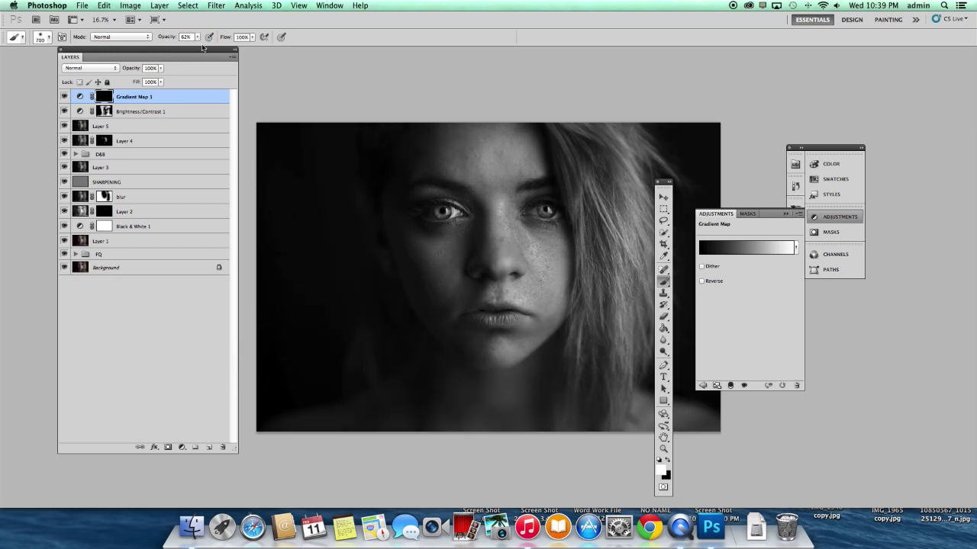
Paint white on the Gradient Map mask over the dark background, shadowed cheek, mouth area and forehead.
key(f)
drag(374, 158, 353, 161)
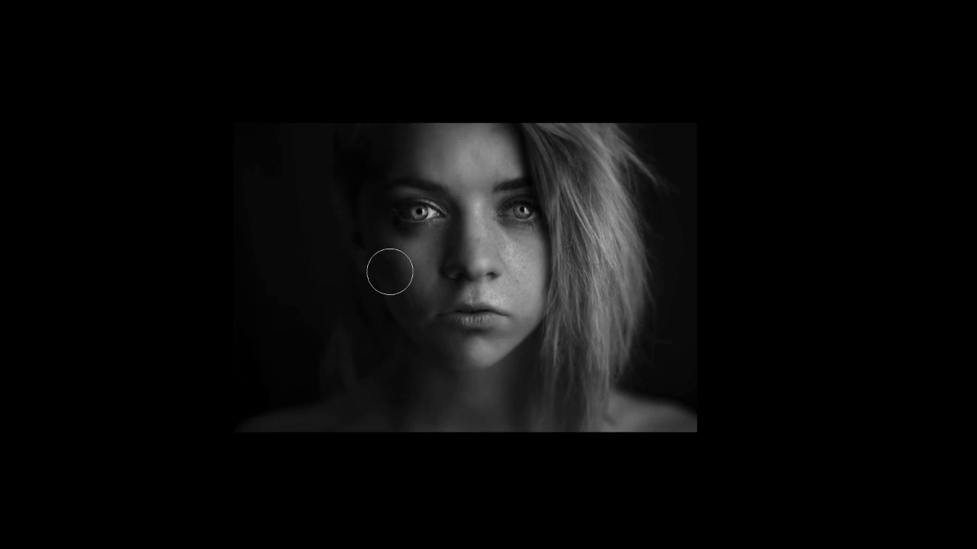
mouse_move(419, 285)
mouse_down()
mouse_move(429, 308)
mouse_move(449, 250)
mouse_up()
mouse_move(460, 313)
mouse_down()
mouse_move(468, 314)
mouse_move(449, 309)
mouse_move(446, 318)
mouse_up()
drag(283, 359, 282, 359)
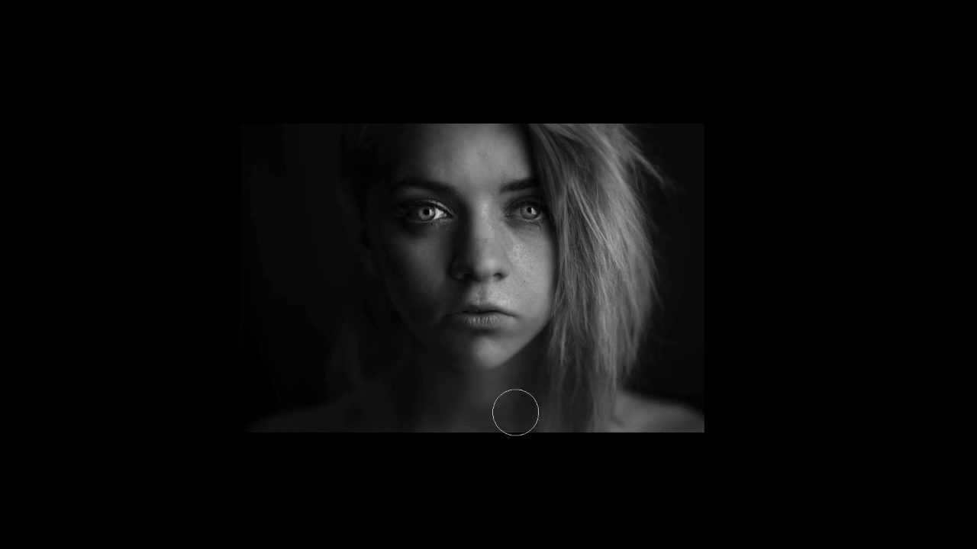
drag(479, 179, 455, 179)
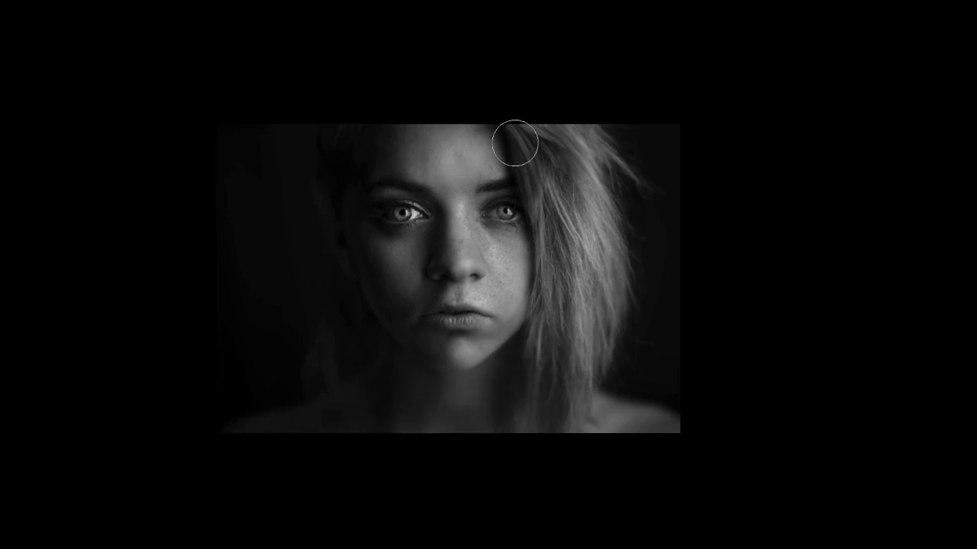
scroll(592, 179, left, 5)
scroll(591, 179, right, 3)
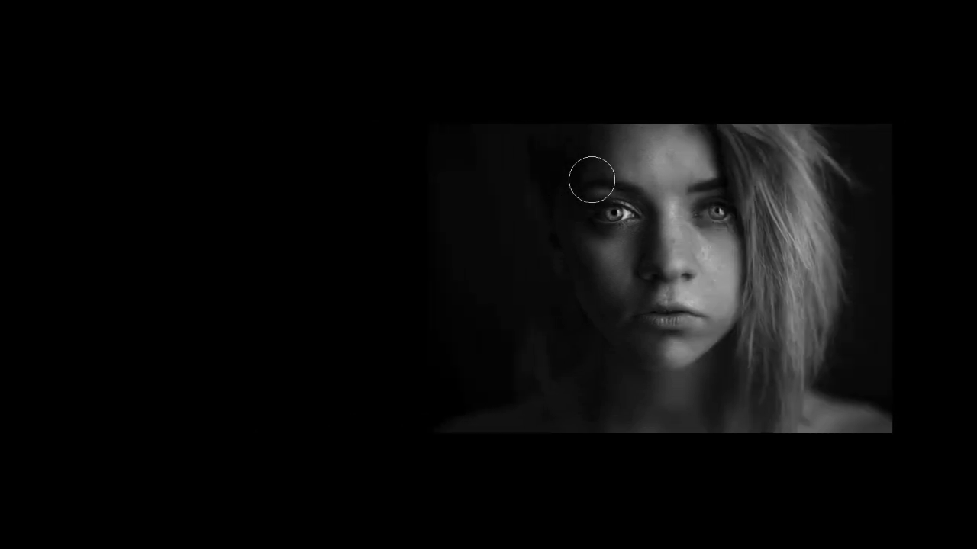
scroll(588, 177, right, 2)
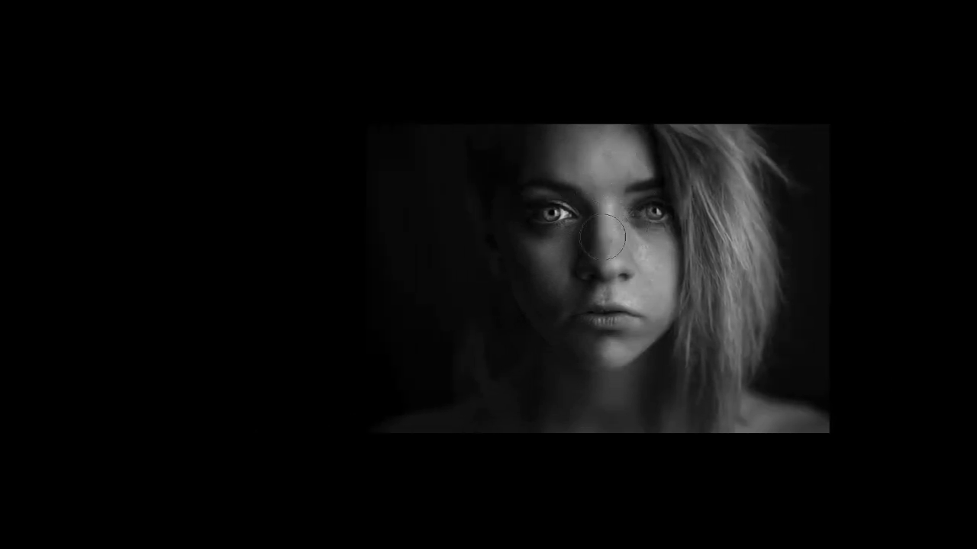
scroll(557, 280, right, 1)
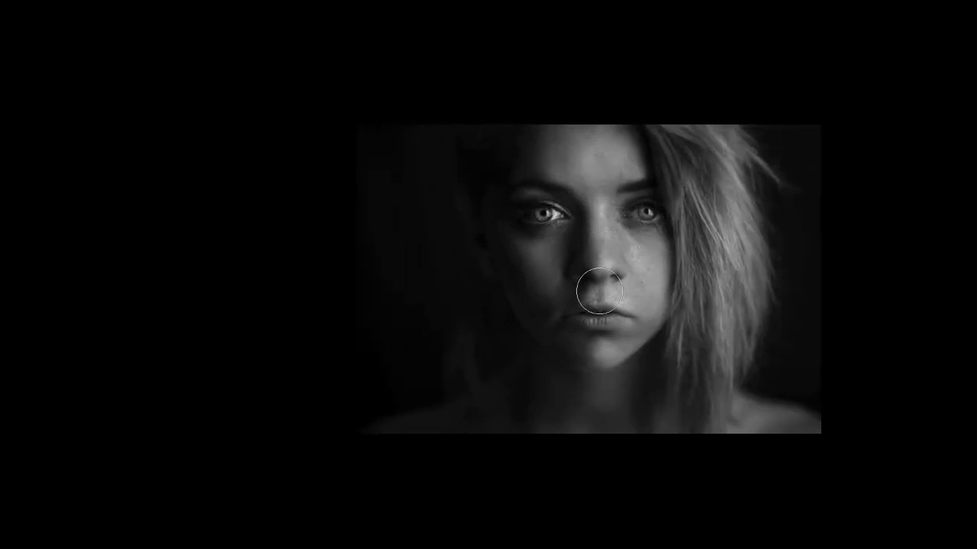